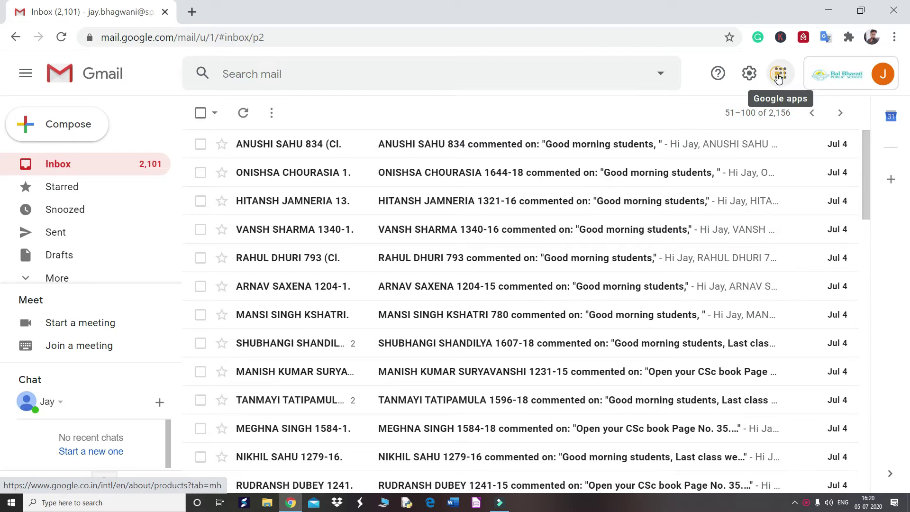
Switch from Gmail to Google Forms and create a new blank form
{"action": "left_click", "coordinate": [779, 79]}
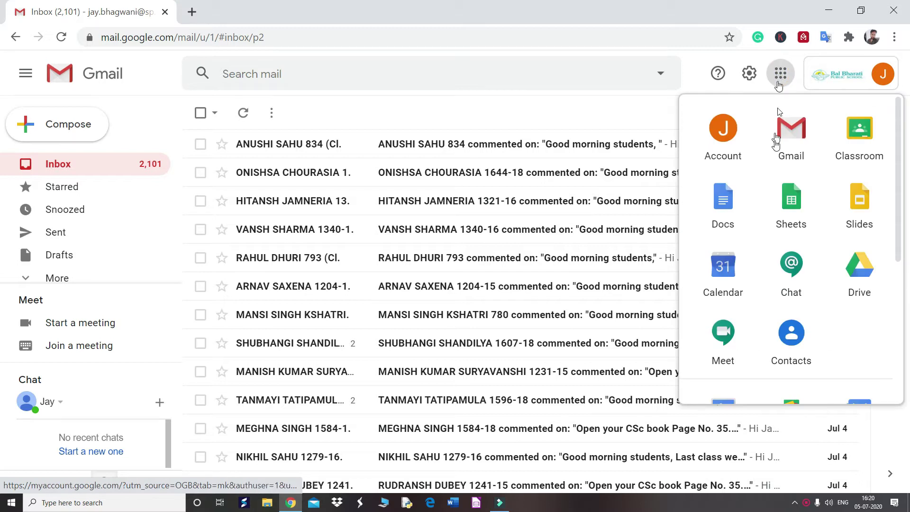
{"action": "scroll", "coordinate": [795, 296], "scroll_direction": "down", "scroll_amount": 3}
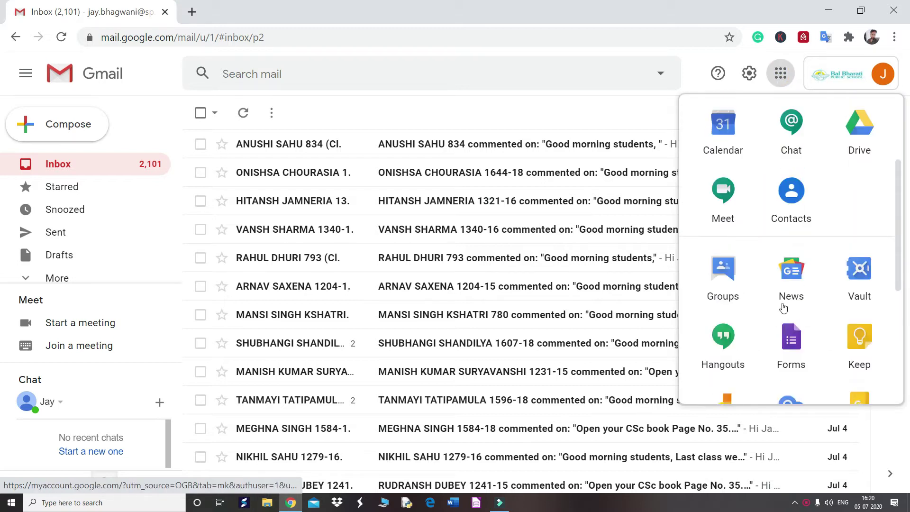
{"action": "scroll", "coordinate": [792, 291], "scroll_direction": "up", "scroll_amount": 3}
{"action": "left_click_drag", "start_coordinate": [894, 204], "coordinate": [894, 312]}
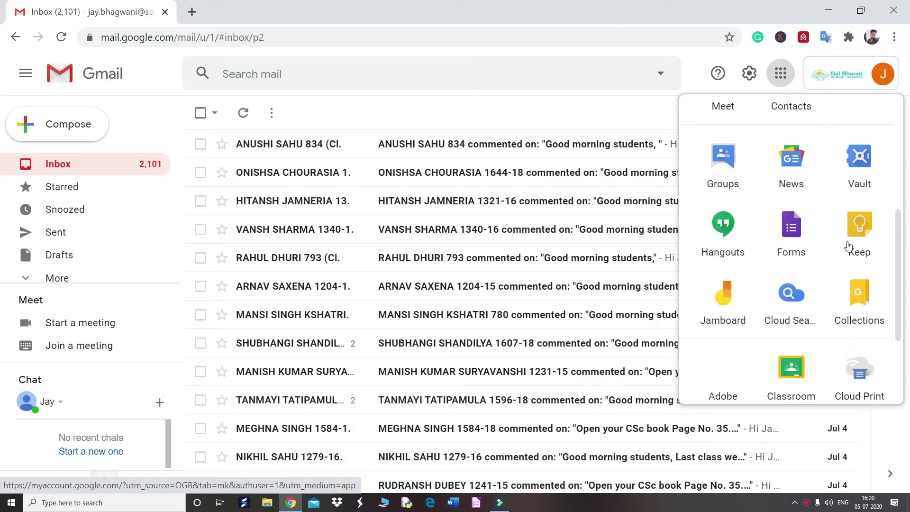
{"action": "left_click", "coordinate": [794, 235]}
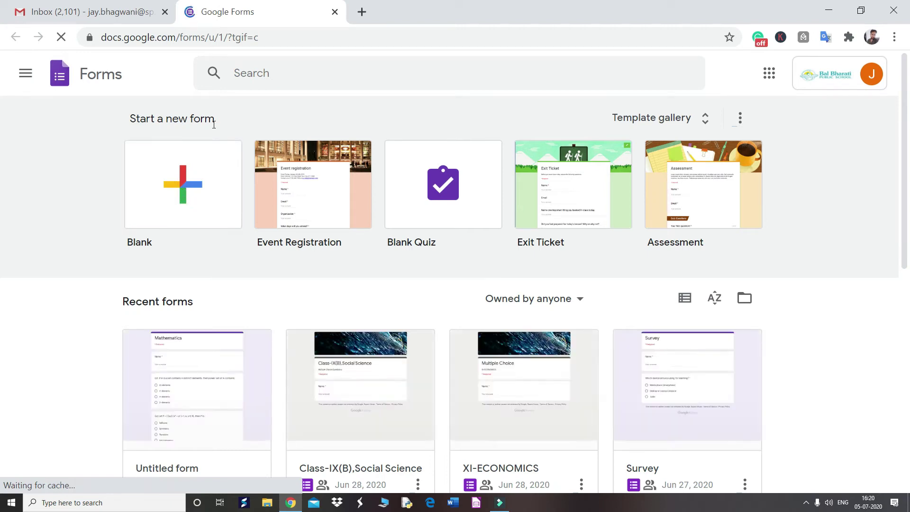
{"action": "left_click", "coordinate": [188, 184]}
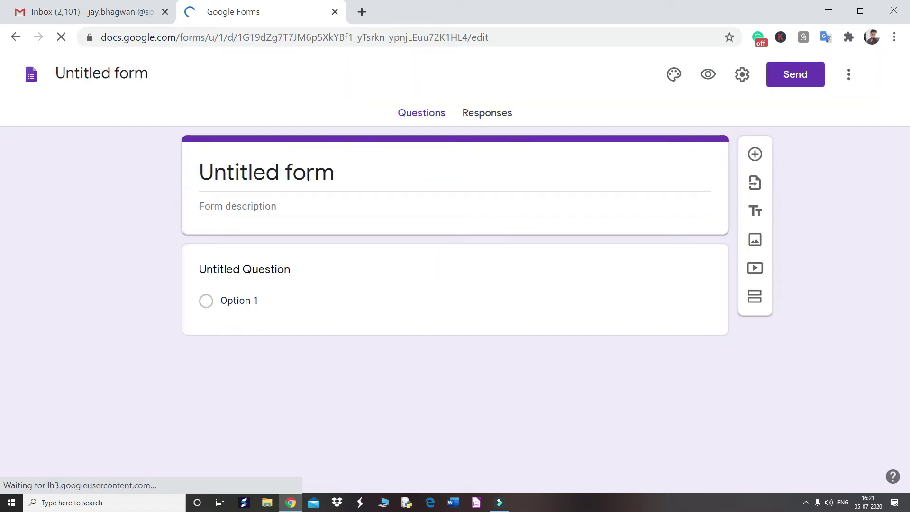
Set the form's title to "Computer Science"
{"action": "left_click", "coordinate": [337, 175]}
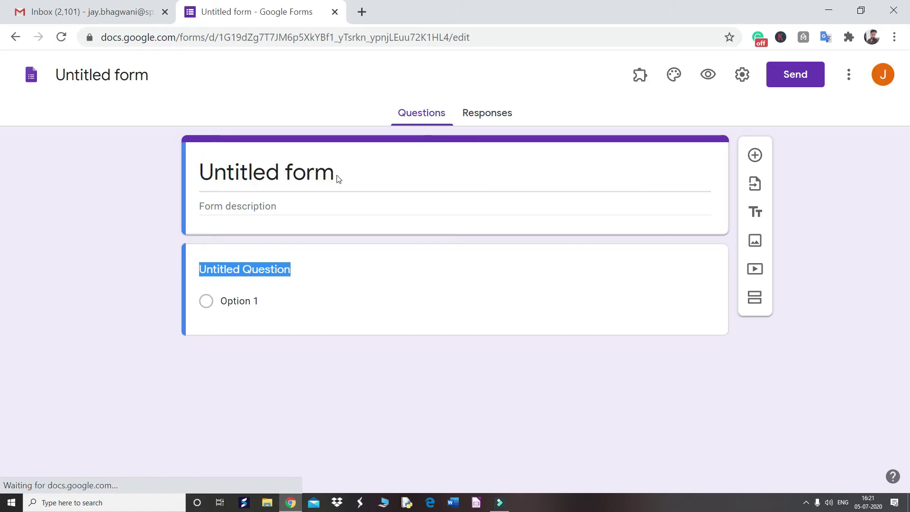
{"action": "type", "text": "M"}
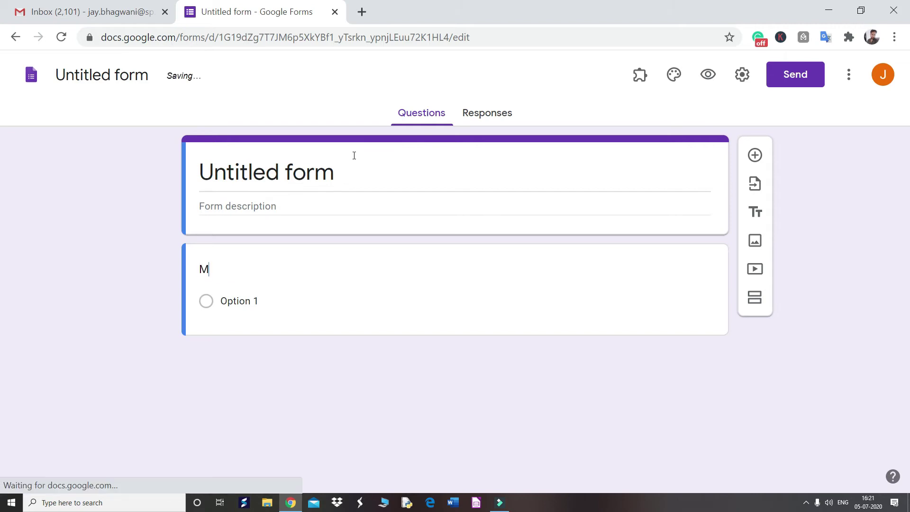
{"action": "left_click", "coordinate": [360, 163]}
{"action": "type", "text": "Cm"}
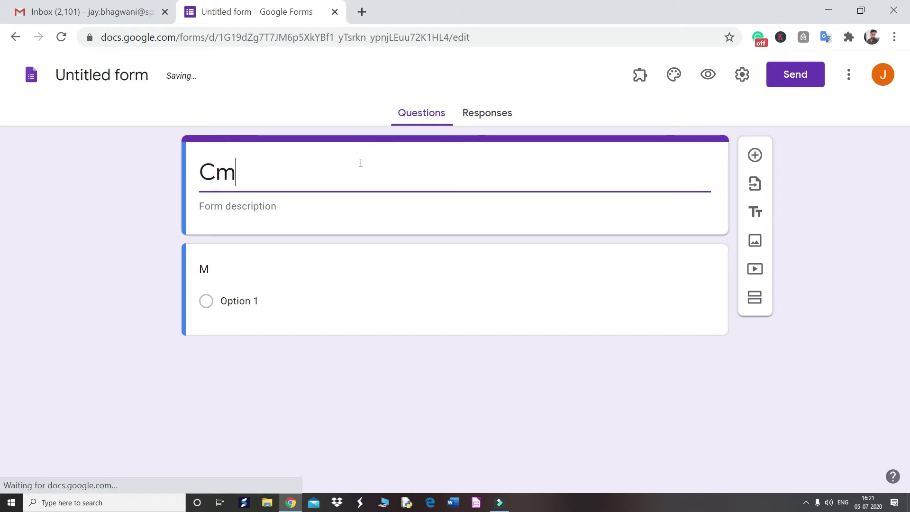
{"action": "type", "text": "puter"}
{"action": "key", "text": "BackSpace"}
{"action": "key", "text": "BackSpace"}
{"action": "key", "text": "BackSpace"}
{"action": "key", "text": "BackSpace"}
{"action": "key", "text": "BackSpace"}
{"action": "key", "text": "BackSpace"}
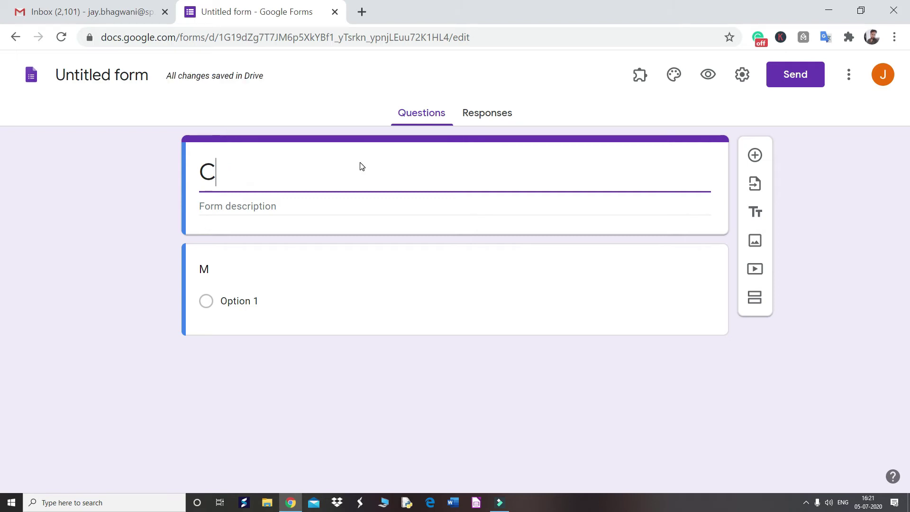
{"action": "type", "text": "ompujter"}
{"action": "key", "text": "BackSpace"}
{"action": "key", "text": "BackSpace"}
{"action": "key", "text": "BackSpace"}
{"action": "key", "text": "BackSpace"}
{"action": "type", "text": "ter Science"}
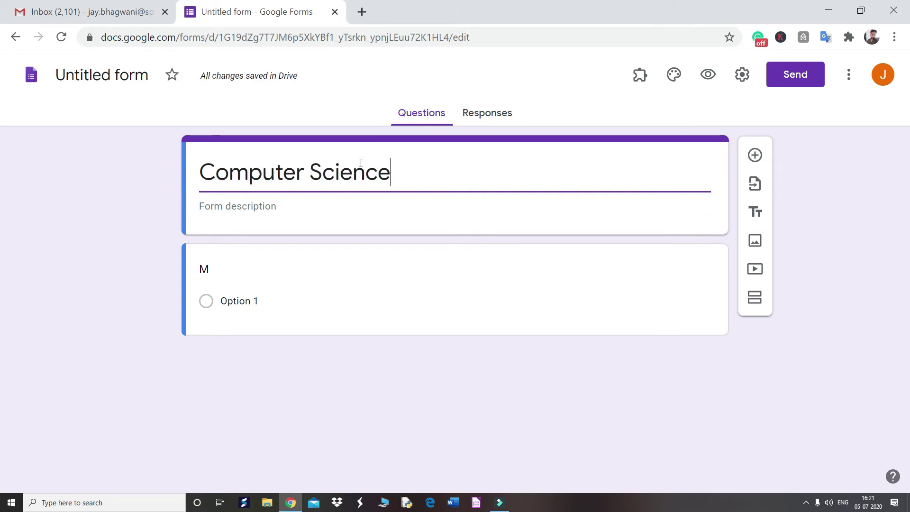
Enter "Class VII Max : 50" as the form description
{"action": "left_click", "coordinate": [299, 207]}
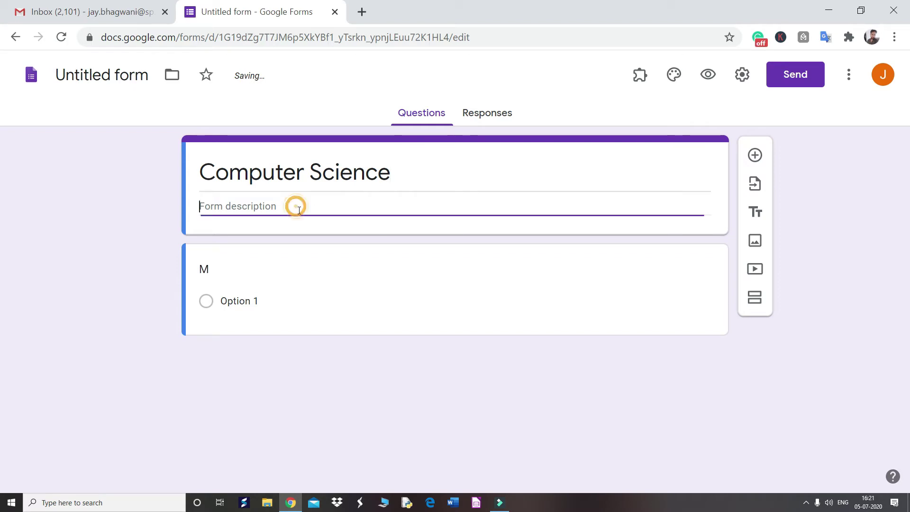
{"action": "type", "text": "Class "}
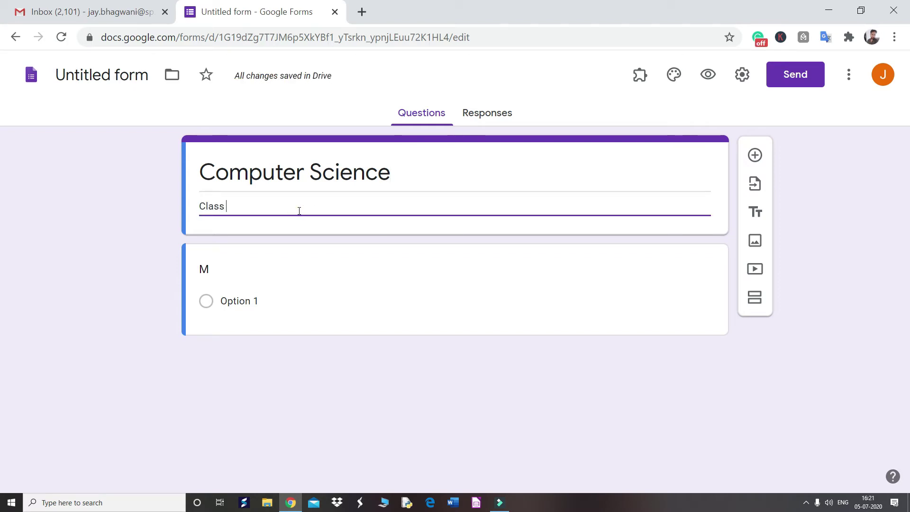
{"action": "type", "text": "VII Ma"}
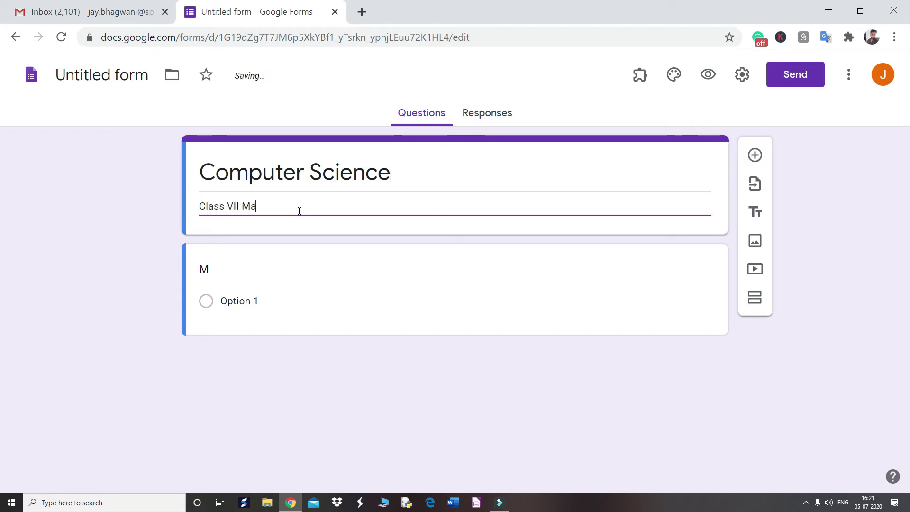
{"action": "type", "text": "x : 50"}
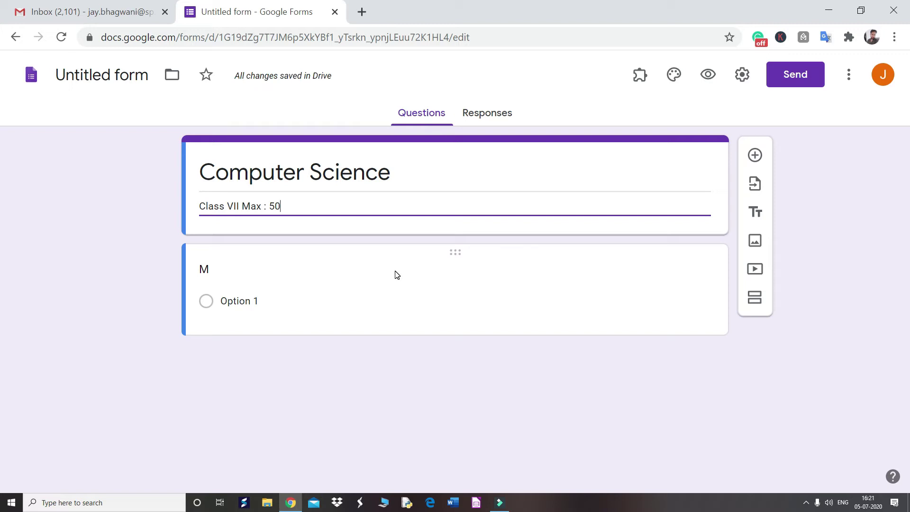
Make the form a quiz and set its grade release to "Later, after manual review"
{"action": "left_click", "coordinate": [743, 76]}
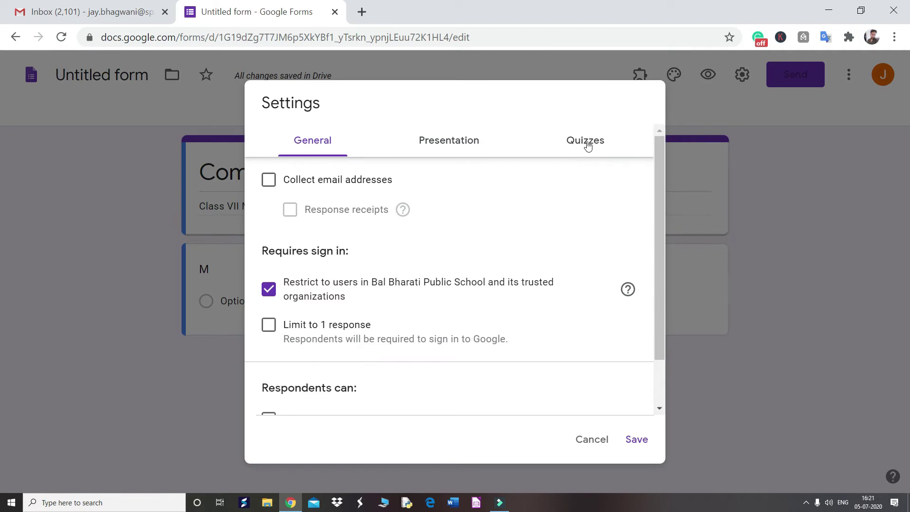
{"action": "left_click", "coordinate": [603, 434]}
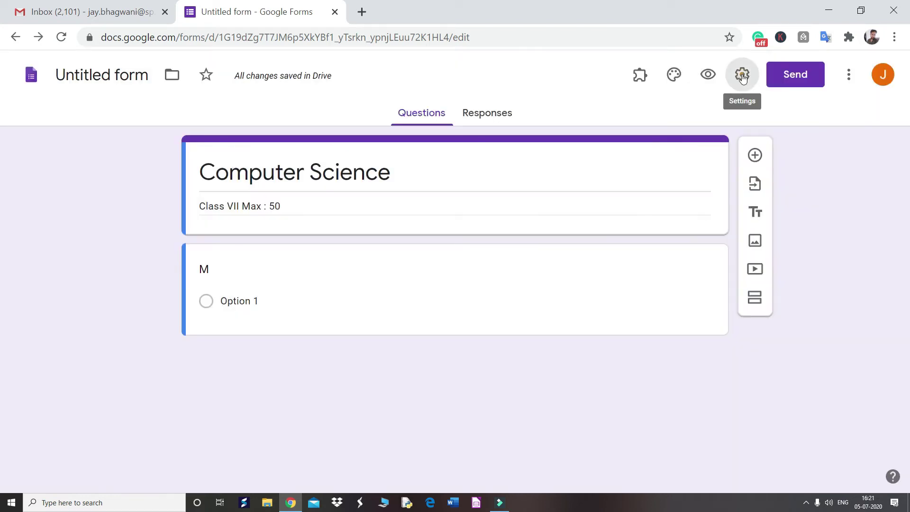
{"action": "left_click", "coordinate": [742, 76]}
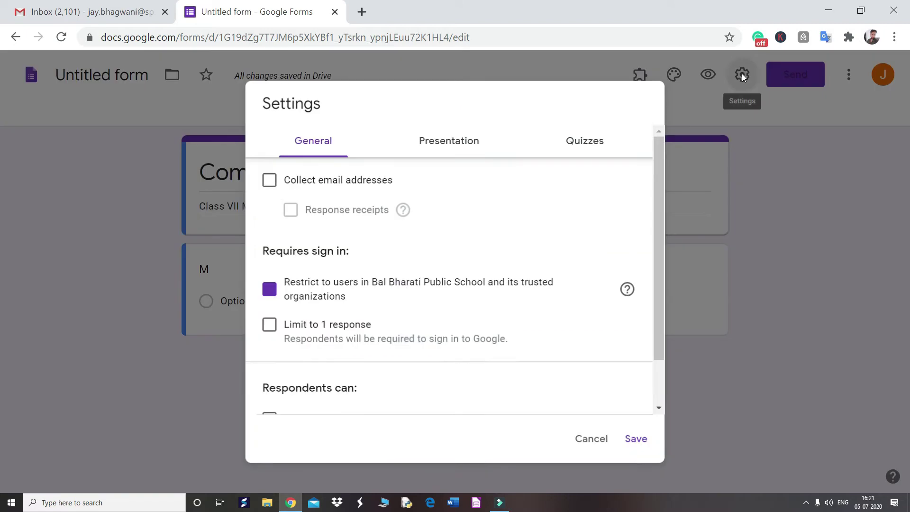
{"action": "left_click", "coordinate": [576, 139]}
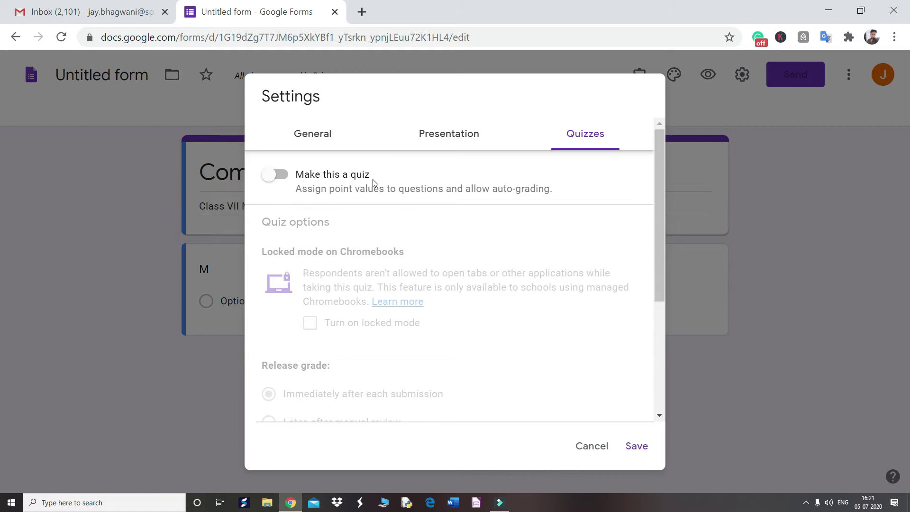
{"action": "left_click", "coordinate": [284, 176]}
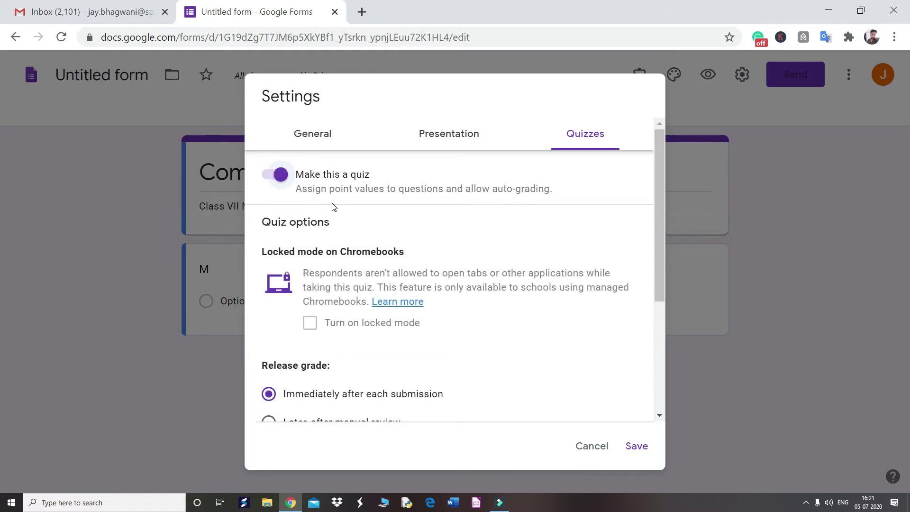
{"action": "scroll", "coordinate": [282, 184], "scroll_direction": "down", "scroll_amount": 4}
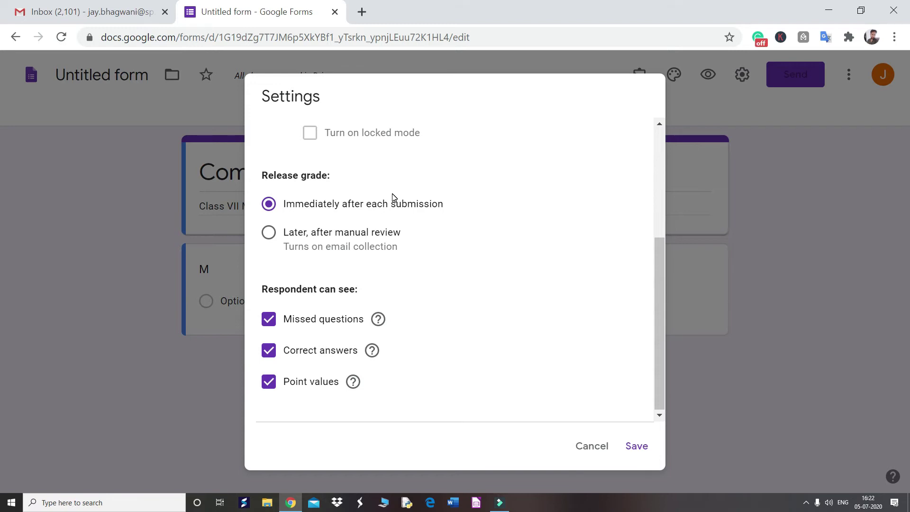
{"action": "left_click", "coordinate": [266, 206]}
{"action": "left_click", "coordinate": [270, 235]}
Enter the confirmation message "Thanks for submitting. Your result will be sent to your email id." and save the form settings
{"action": "scroll", "coordinate": [569, 317], "scroll_direction": "up", "scroll_amount": 5}
{"action": "left_click", "coordinate": [451, 142]}
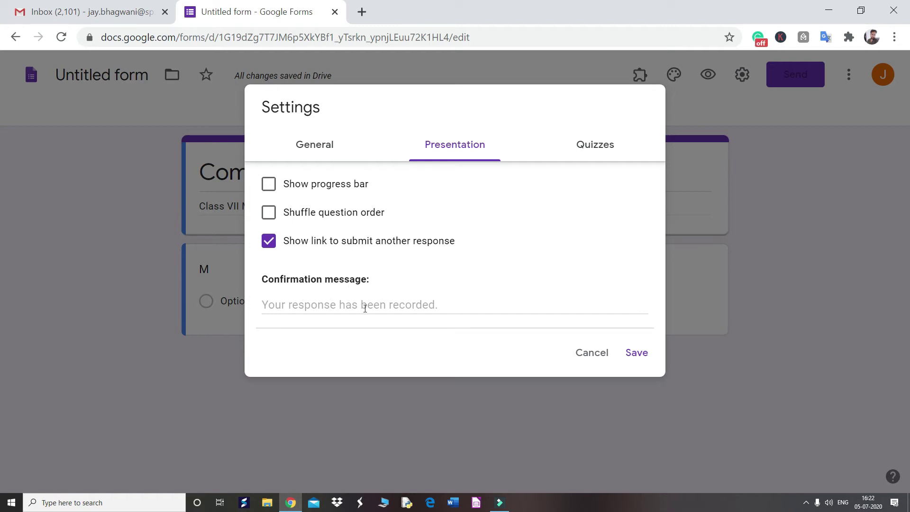
{"action": "left_click", "coordinate": [397, 304]}
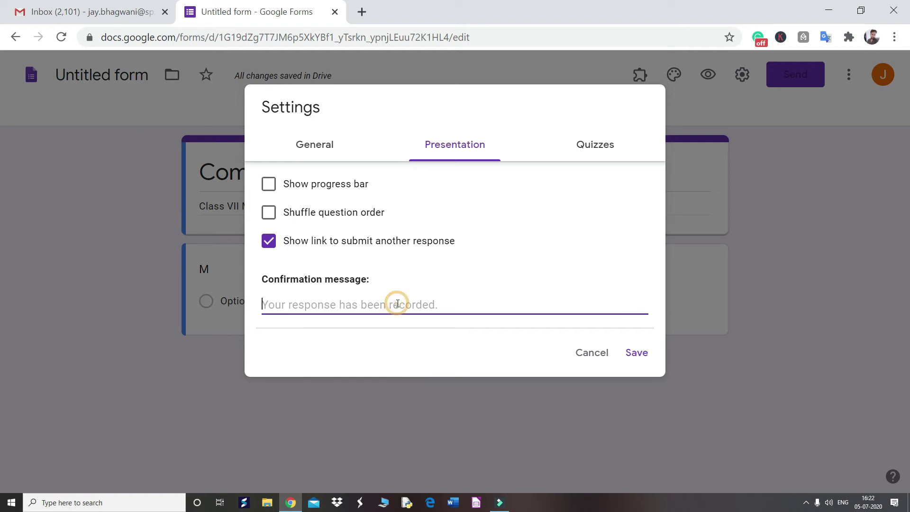
{"action": "type", "text": "Thanks "}
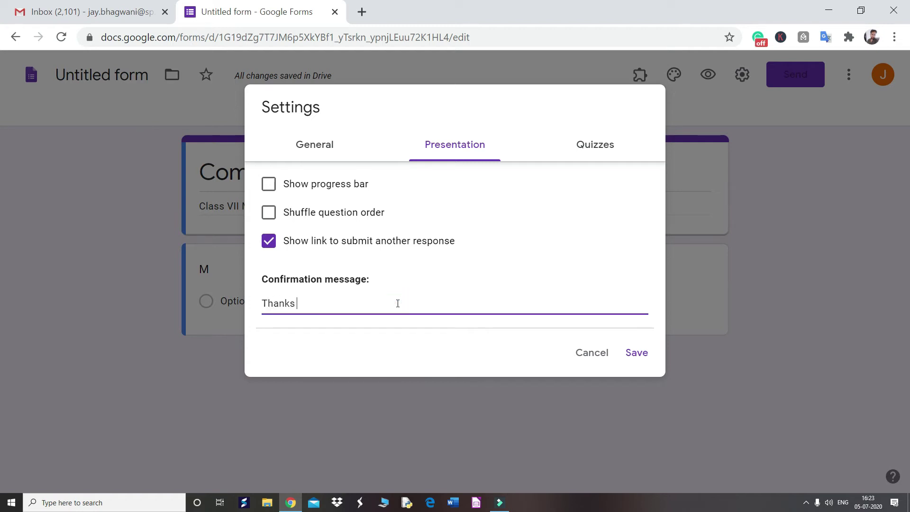
{"action": "type", "text": "for submitting. Your result"}
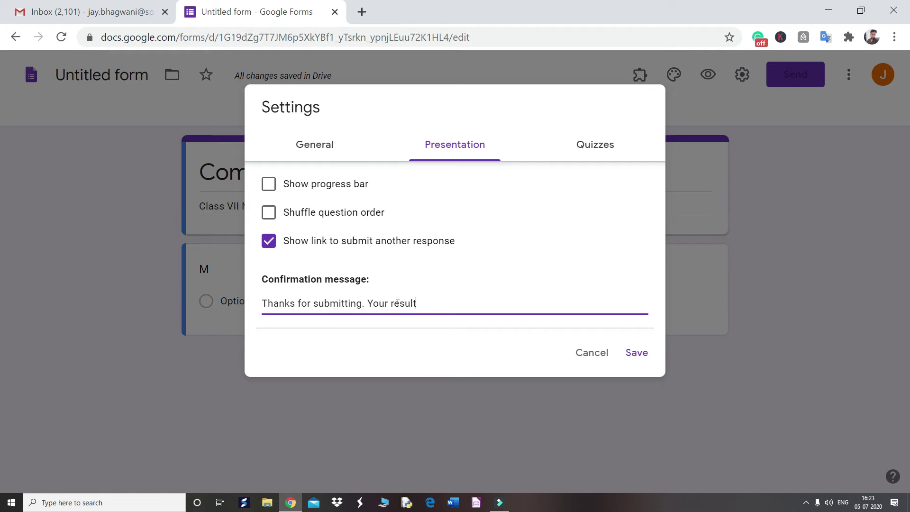
{"action": "type", "text": " will be sent to your em"}
{"action": "key", "text": "BackSpace"}
{"action": "type", "text": "email id."}
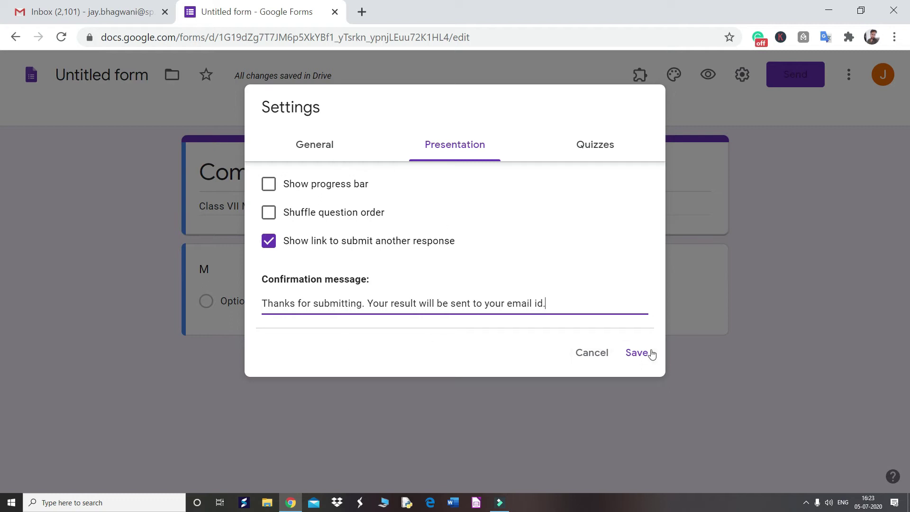
{"action": "left_click", "coordinate": [638, 353]}
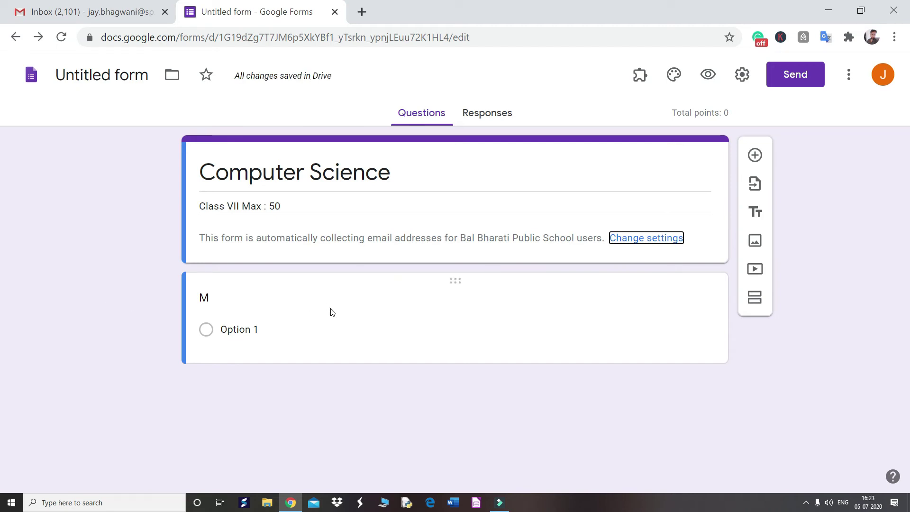
Open the first question for editing and review the form's quiz settings without changing them
{"action": "left_click", "coordinate": [224, 297]}
{"action": "left_click", "coordinate": [236, 314]}
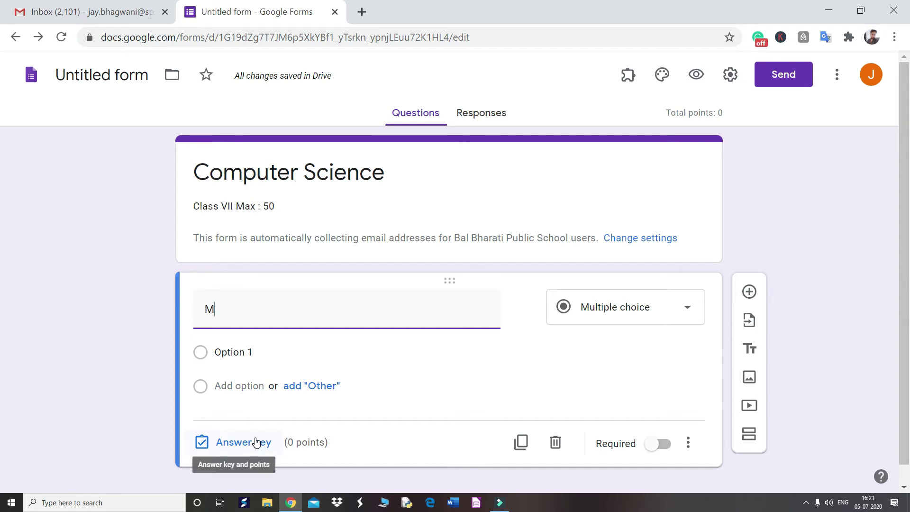
{"action": "left_click", "coordinate": [728, 82]}
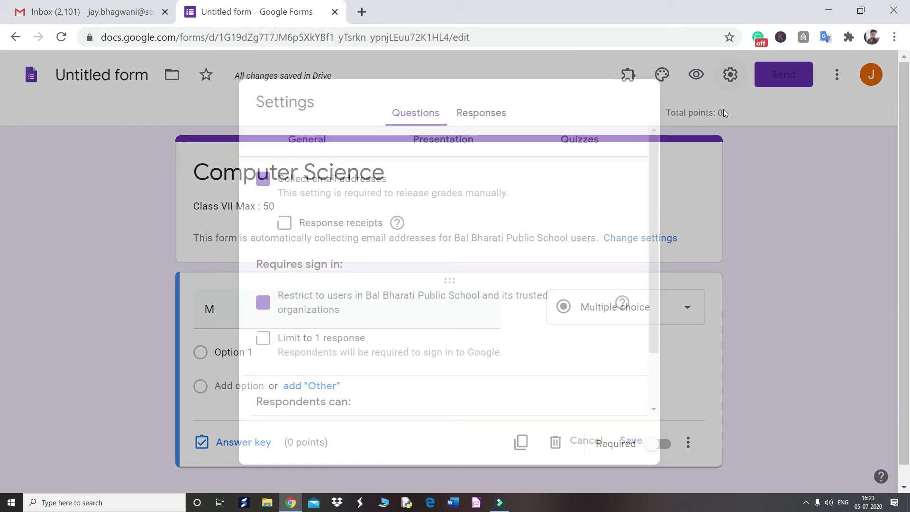
{"action": "left_click", "coordinate": [581, 143]}
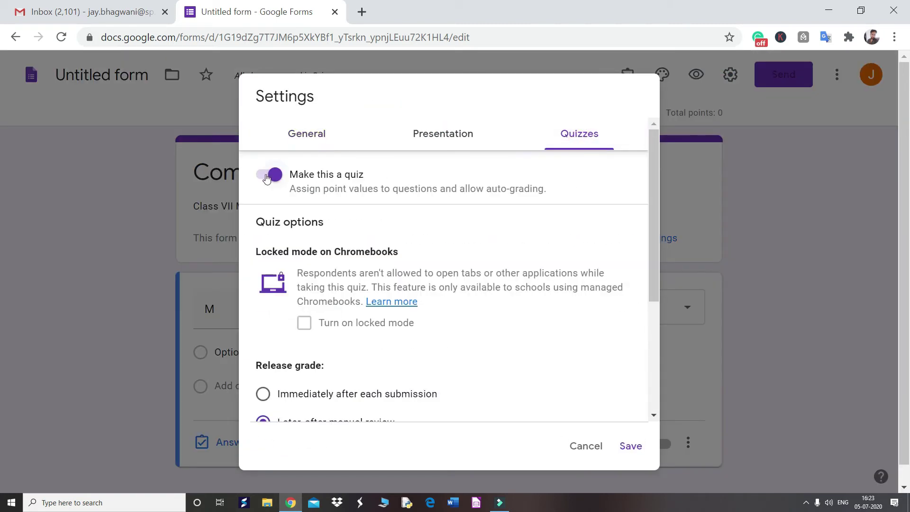
{"action": "left_click", "coordinate": [576, 446]}
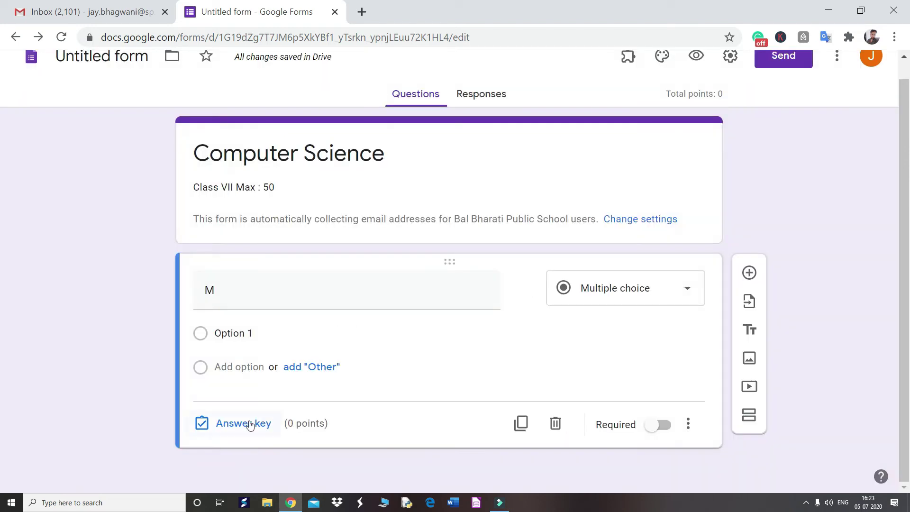
Replace the first question's text with "1. What is the full form of CPU?"
{"action": "double_click", "coordinate": [257, 287]}
{"action": "type", "text": "1. What"}
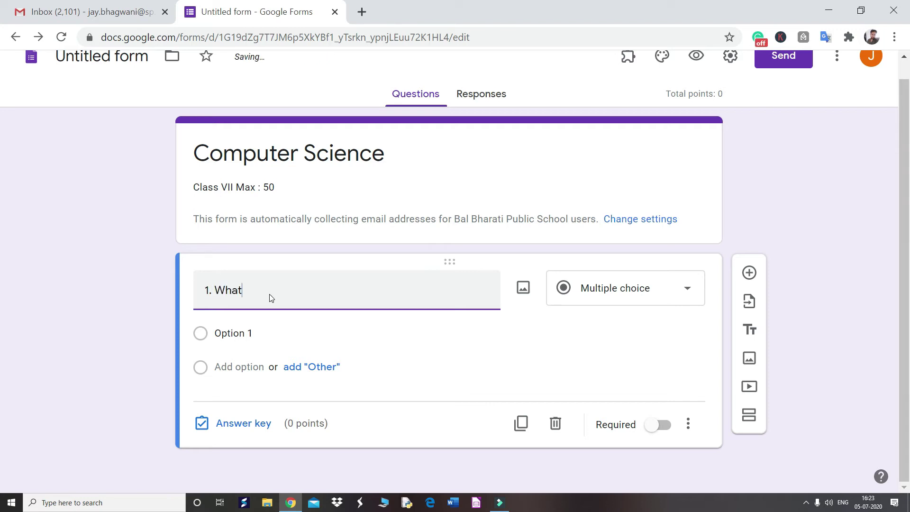
{"action": "type", "text": " is the full form of CPU?"}
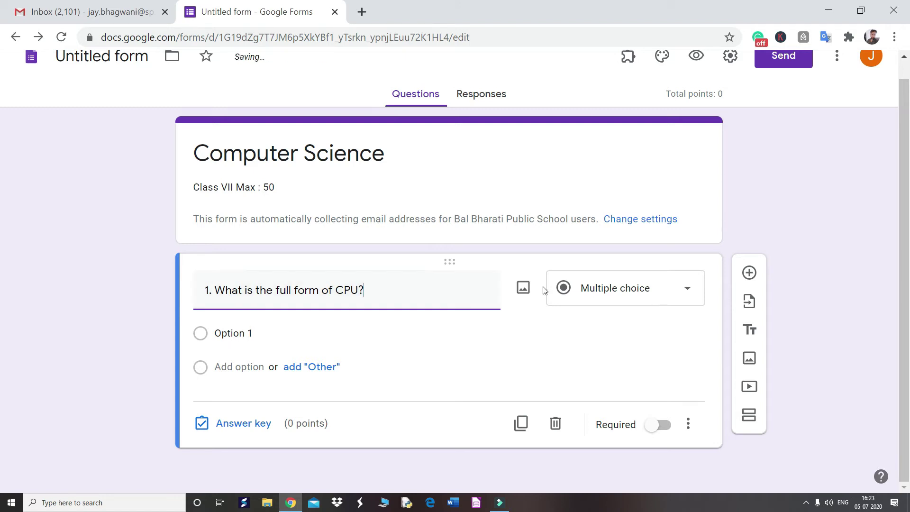
{"action": "left_click", "coordinate": [524, 289]}
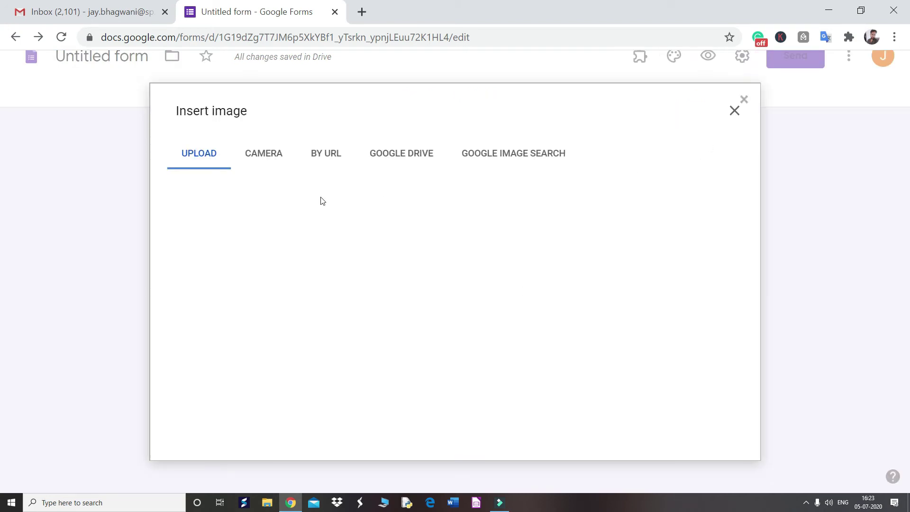
{"action": "left_click", "coordinate": [255, 154]}
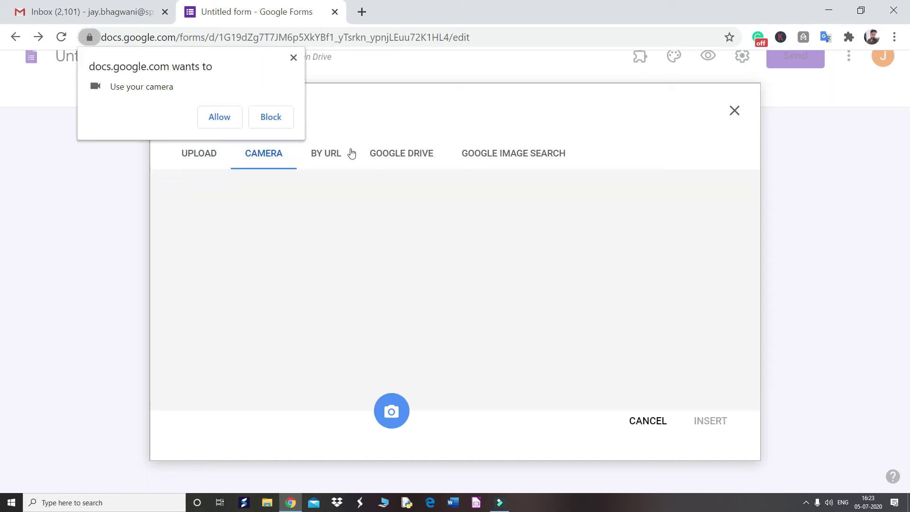
{"action": "left_click", "coordinate": [294, 57]}
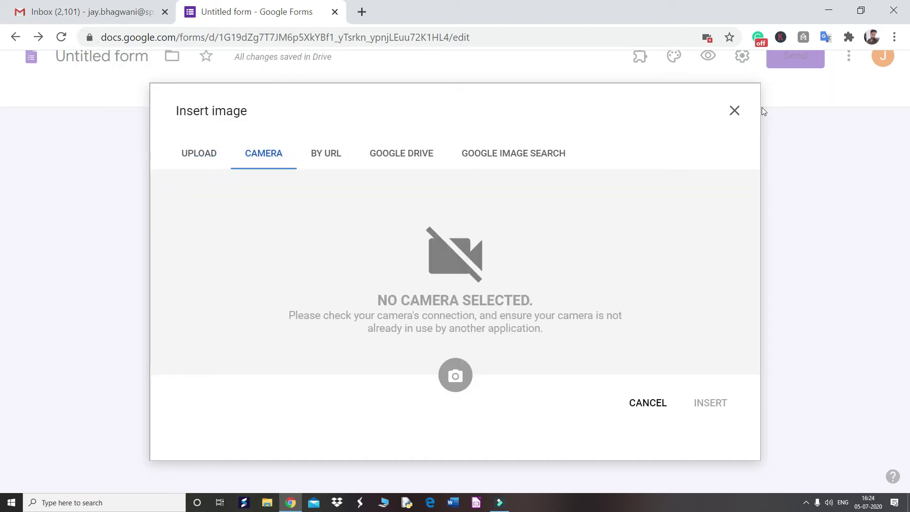
{"action": "left_click", "coordinate": [734, 110]}
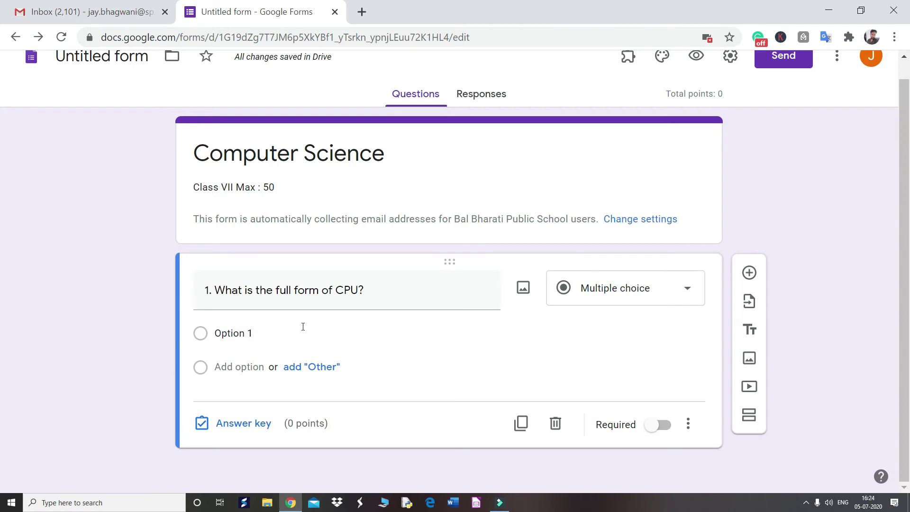
Replace the first question's default option with "Central Processing Unit"
{"action": "left_click", "coordinate": [259, 333]}
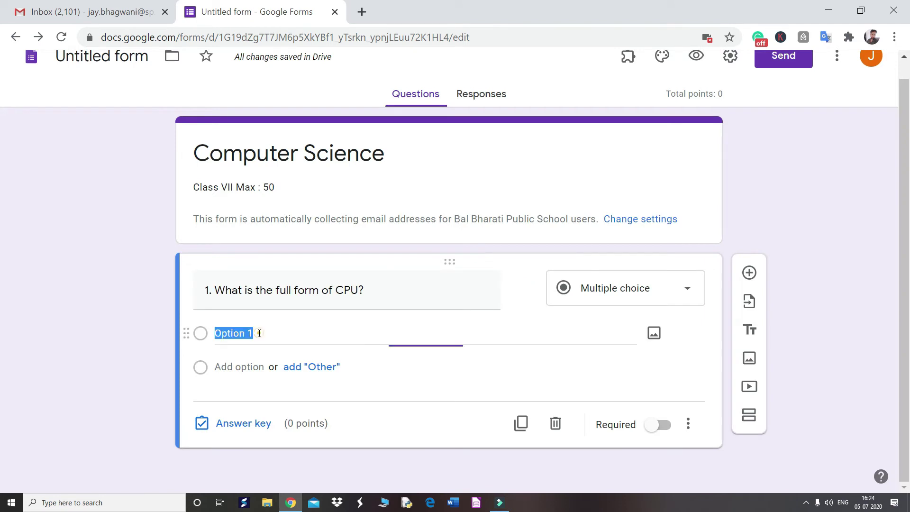
{"action": "type", "text": "Cente"}
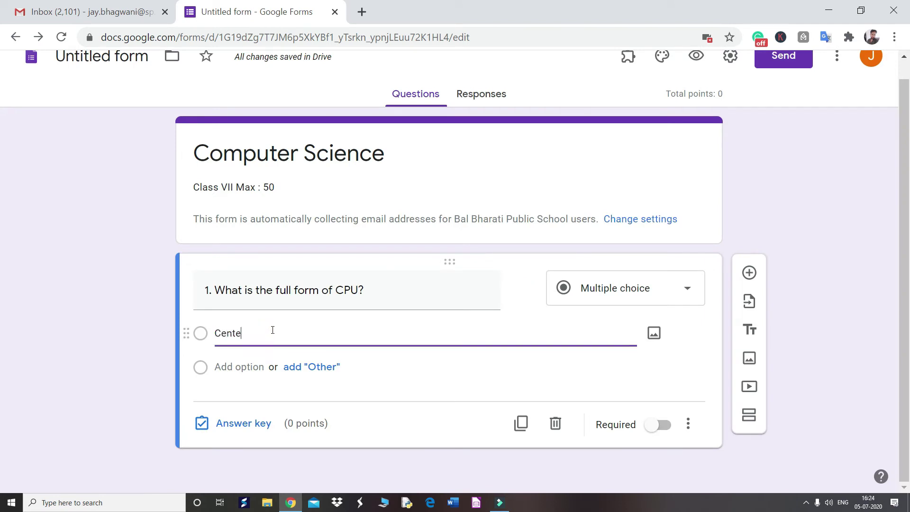
{"action": "key", "text": "BackSpace"}
{"action": "type", "text": "ral Proc"}
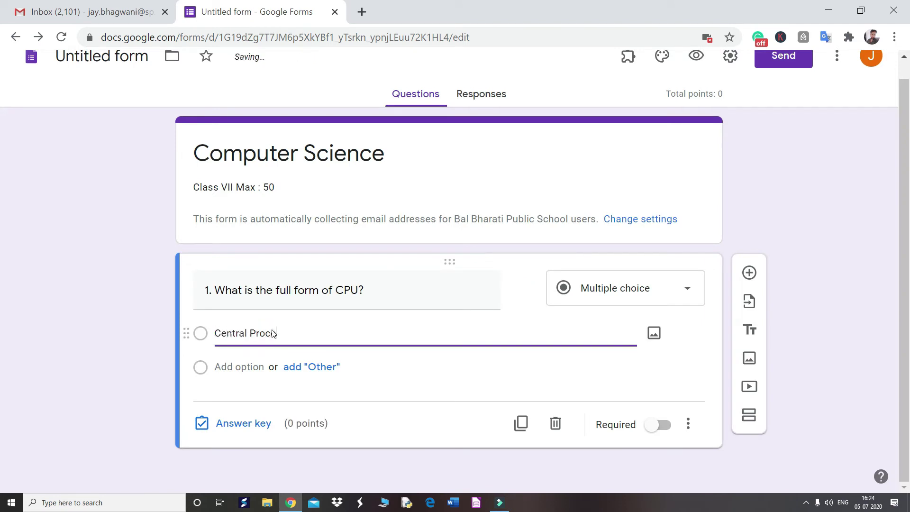
{"action": "type", "text": "essing Unit"}
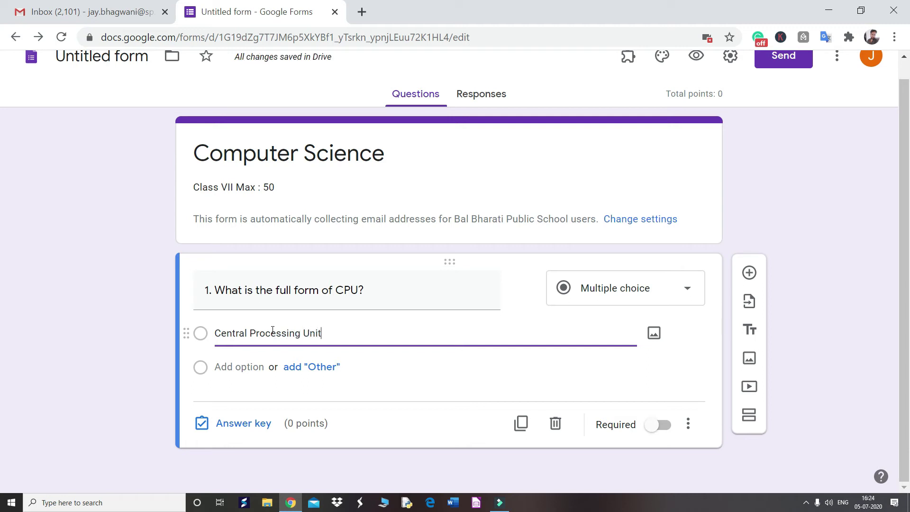
Add the options "Compound Processing Unit" and "Center Processing Unit" to the CPU question
{"action": "left_click", "coordinate": [263, 366]}
{"action": "type", "text": "Co"}
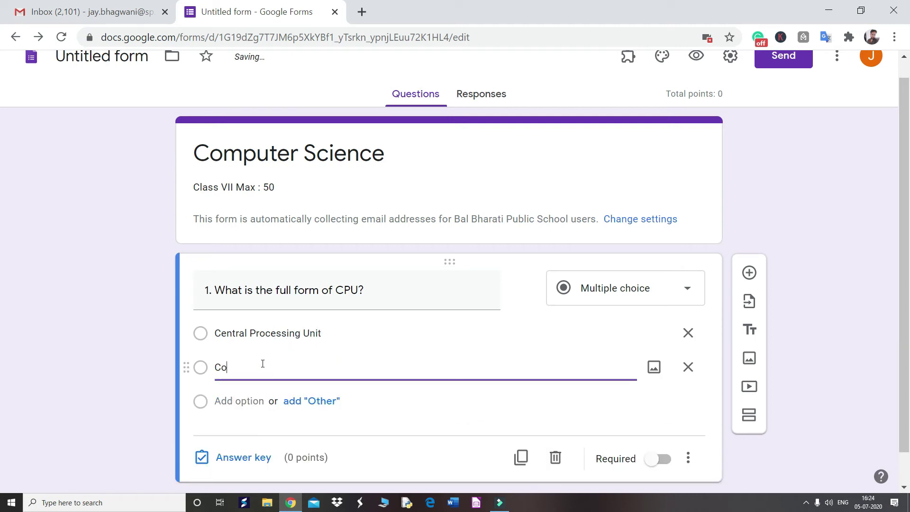
{"action": "type", "text": "mpound Processing Unit"}
{"action": "left_click", "coordinate": [241, 401]}
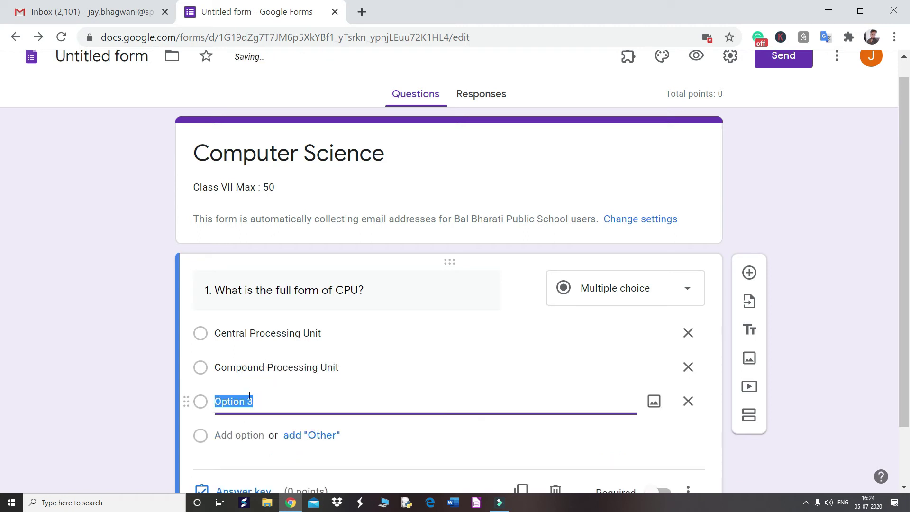
{"action": "type", "text": "Center Processing"}
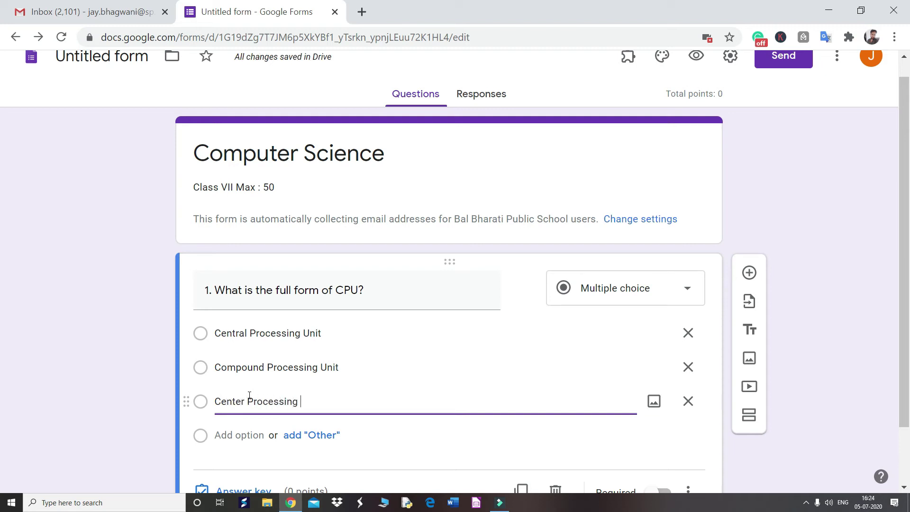
{"action": "scroll", "coordinate": [304, 415], "scroll_direction": "down", "scroll_amount": 2}
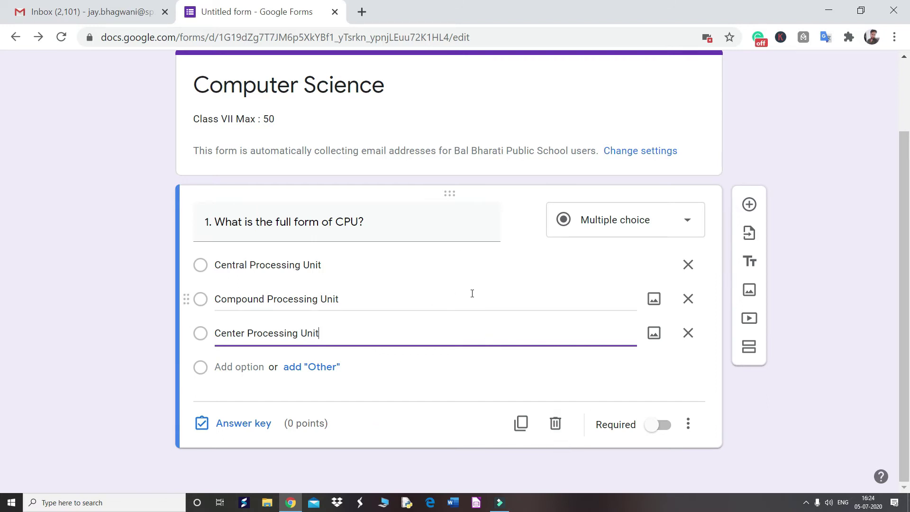
Make the CPU question required and set its answer key to "Central Processing Unit" for 1 point
{"action": "left_click", "coordinate": [665, 427]}
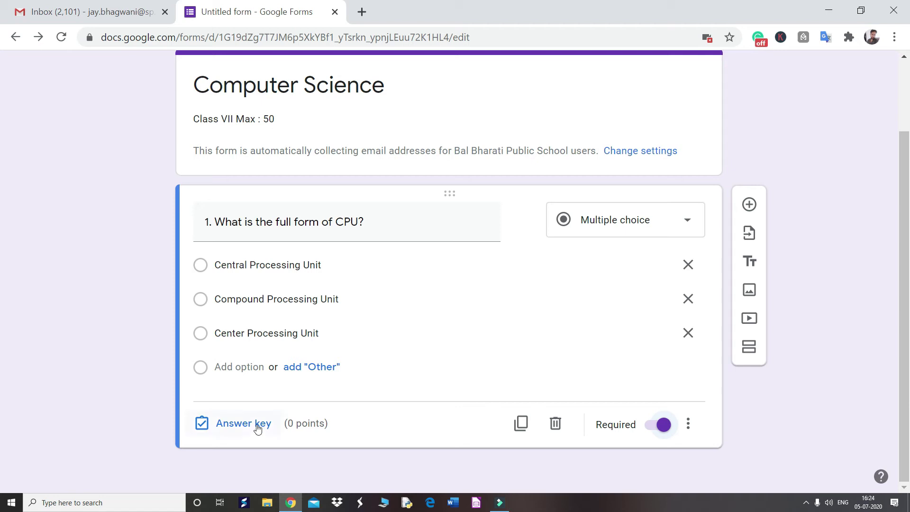
{"action": "left_click", "coordinate": [242, 424]}
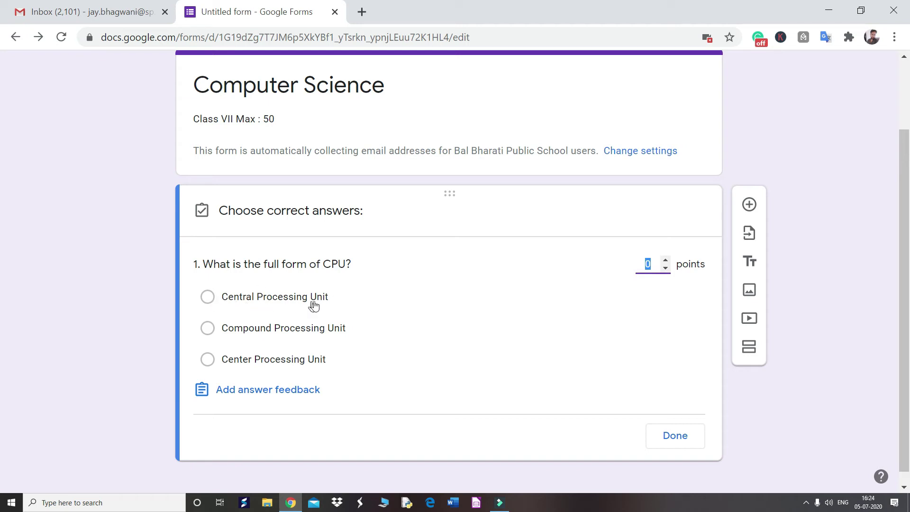
{"action": "left_click", "coordinate": [210, 298]}
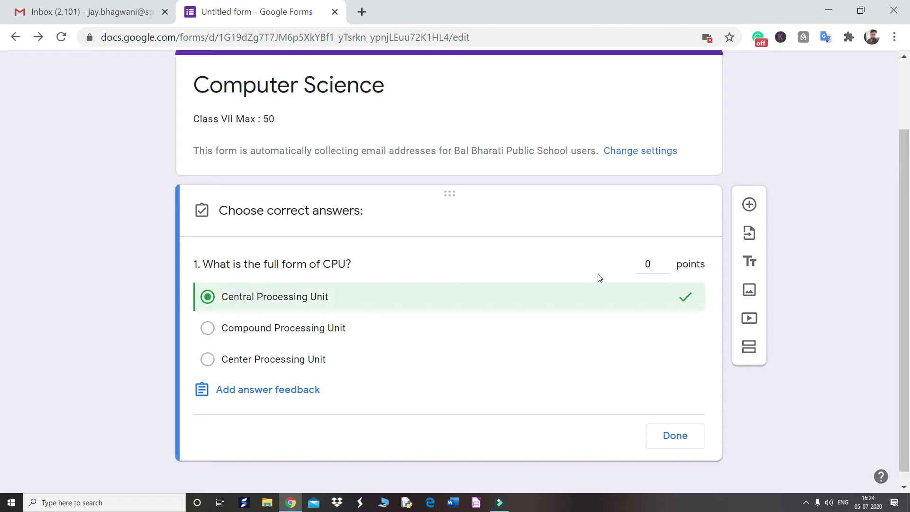
{"action": "left_click", "coordinate": [665, 261]}
{"action": "left_click", "coordinate": [677, 444]}
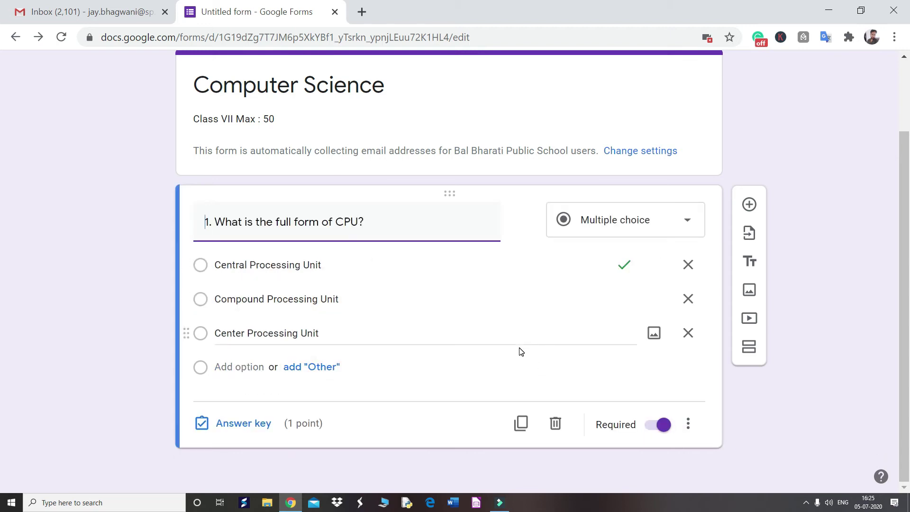
Add a second multiple-choice question with the text "2. RAM full form is"
{"action": "left_click", "coordinate": [750, 206]}
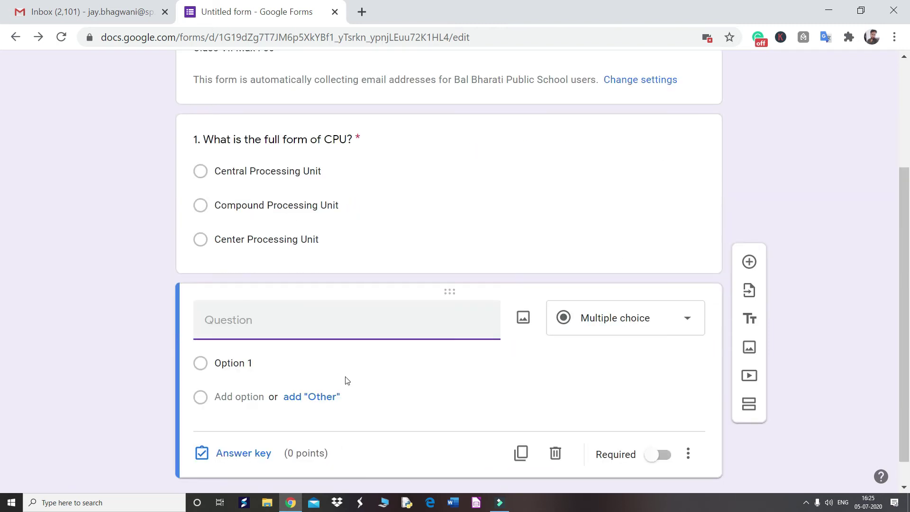
{"action": "type", "text": "1. Ra"}
{"action": "key", "text": "BackSpace"}
{"action": "type", "text": "Am"}
{"action": "key", "text": "BackSpace"}
{"action": "type", "text": "M full form is"}
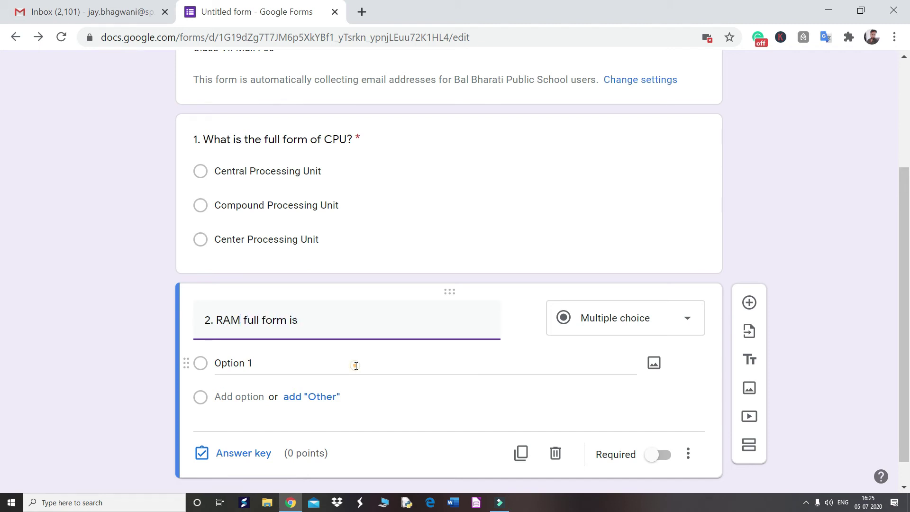
Replace the RAM question's default option with "Random Access Machine"
{"action": "left_click", "coordinate": [356, 366]}
{"action": "type", "text": "Ra"}
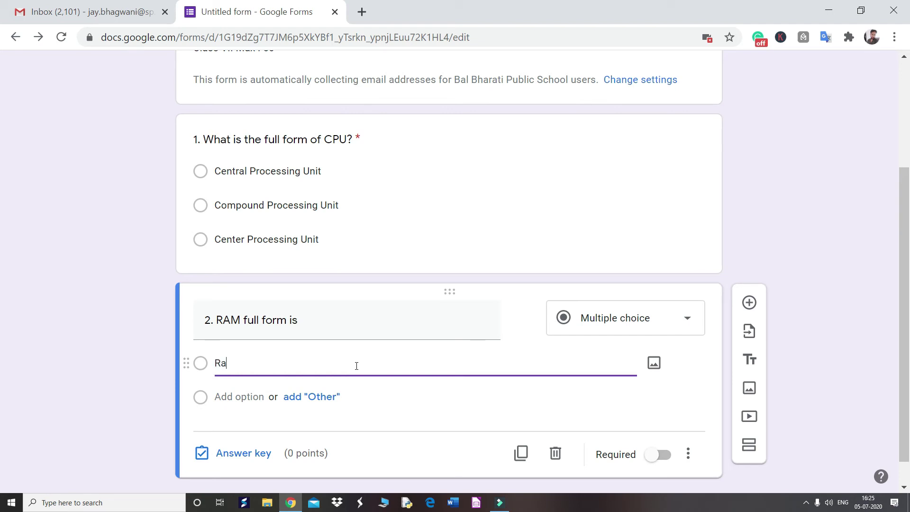
{"action": "type", "text": "ndom Acc"}
{"action": "key", "text": "BackSpace"}
{"action": "type", "text": "ess Machine"}
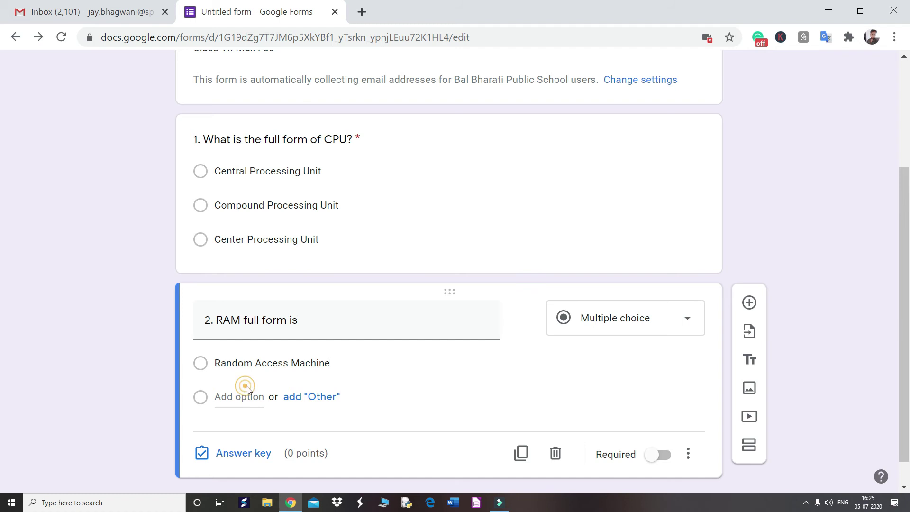
Add "Read Access Memory" as the second option of the RAM question
{"action": "left_click", "coordinate": [252, 397]}
{"action": "type", "text": "Re"}
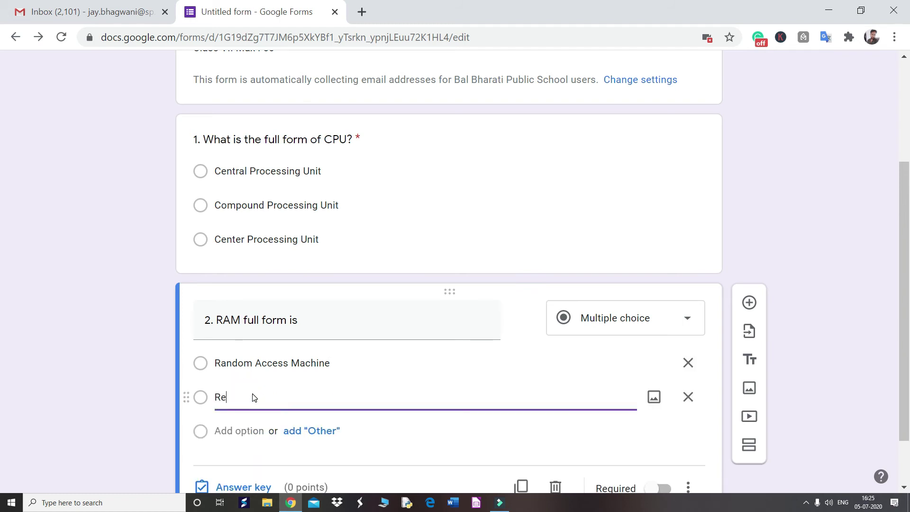
{"action": "type", "text": "ad Acess"}
{"action": "key", "text": "BackSpace"}
{"action": "key", "text": "BackSpace"}
{"action": "type", "text": "ss Memory"}
Add "Random access Memory" as the RAM question's third option and remove the extra fourth option
{"action": "left_click", "coordinate": [243, 434]}
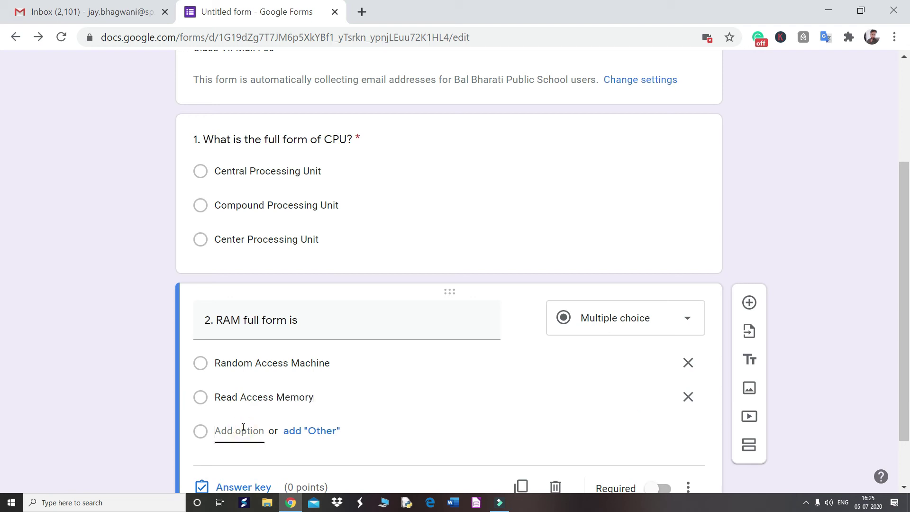
{"action": "type", "text": "Randome"}
{"action": "key", "text": "Return"}
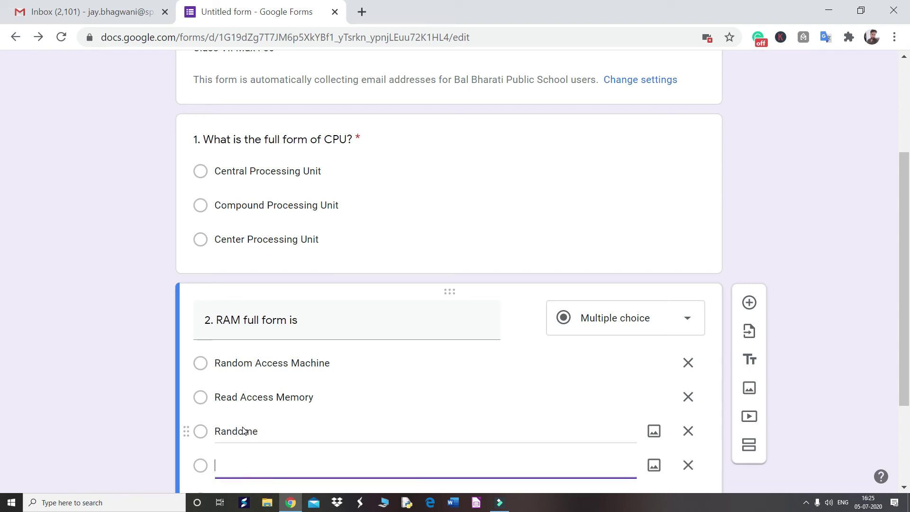
{"action": "key", "text": "ctrl+z"}
{"action": "type", "text": "Rand"}
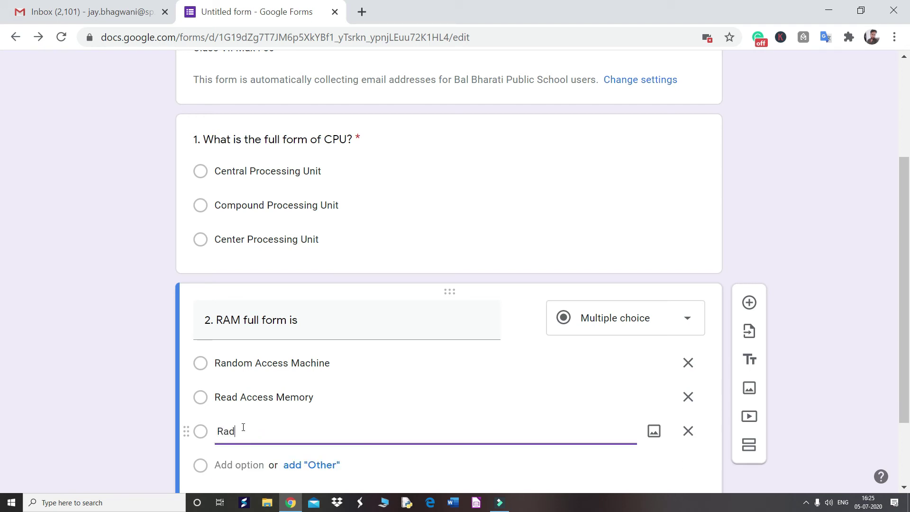
{"action": "type", "text": "om "}
{"action": "type", "text": "acce"}
{"action": "key", "text": "BackSpace"}
{"action": "type", "text": "cess Memory"}
{"action": "scroll", "coordinate": [243, 427], "scroll_direction": "down", "scroll_amount": 2}
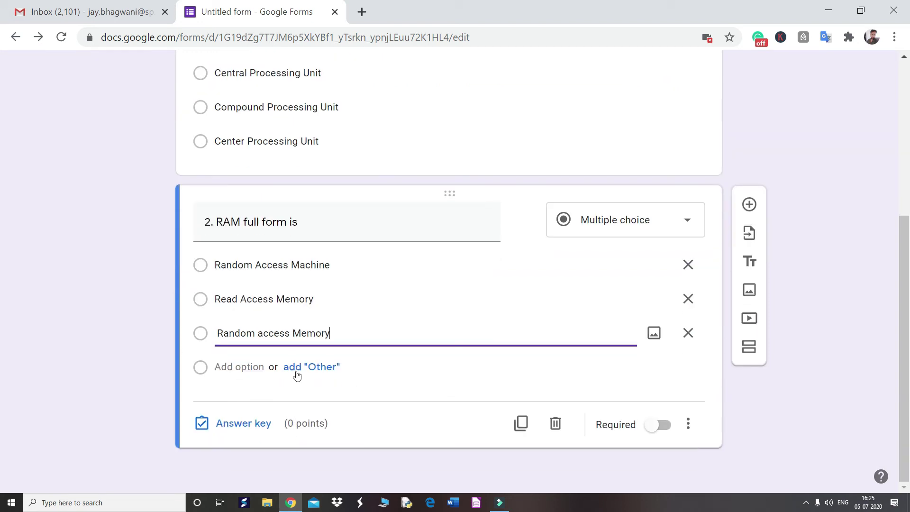
{"action": "left_click", "coordinate": [239, 362]}
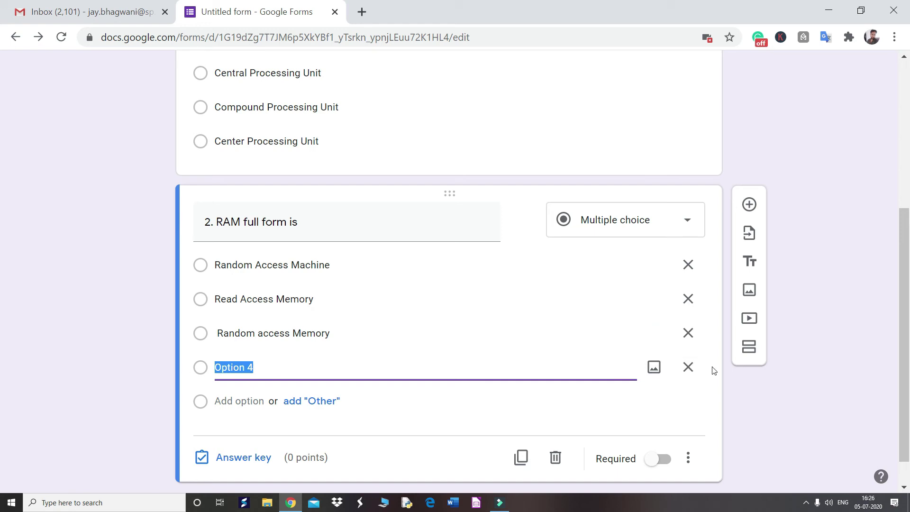
{"action": "left_click", "coordinate": [688, 367]}
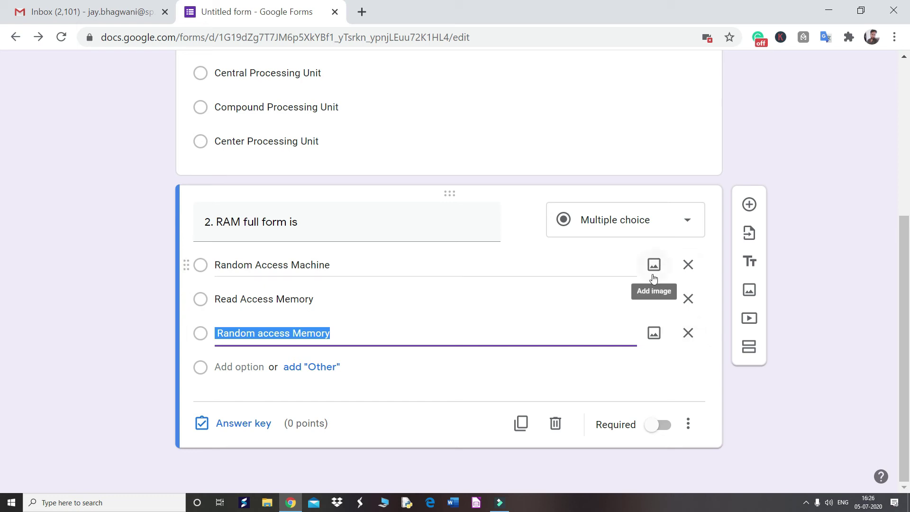
Start adding an image to the "Random Access Machine" option and search Google Images for "ram"
{"action": "left_click", "coordinate": [655, 267]}
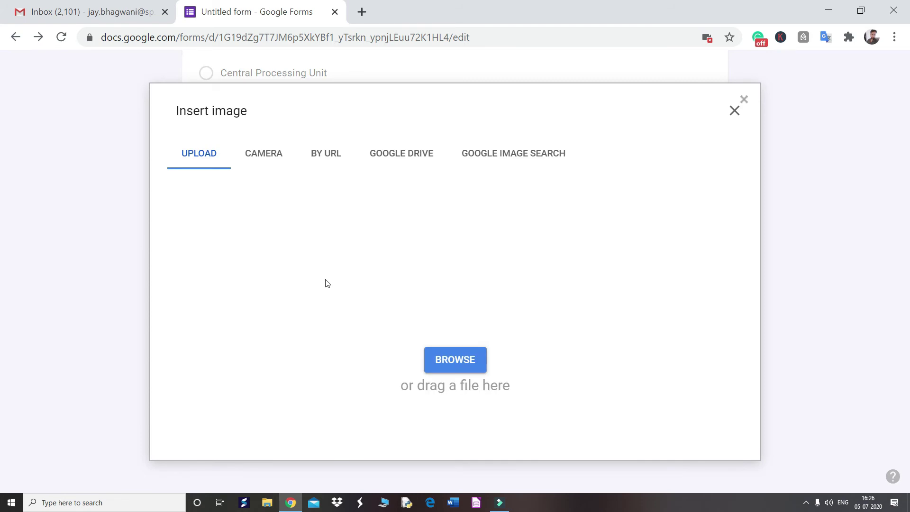
{"action": "left_click", "coordinate": [463, 356]}
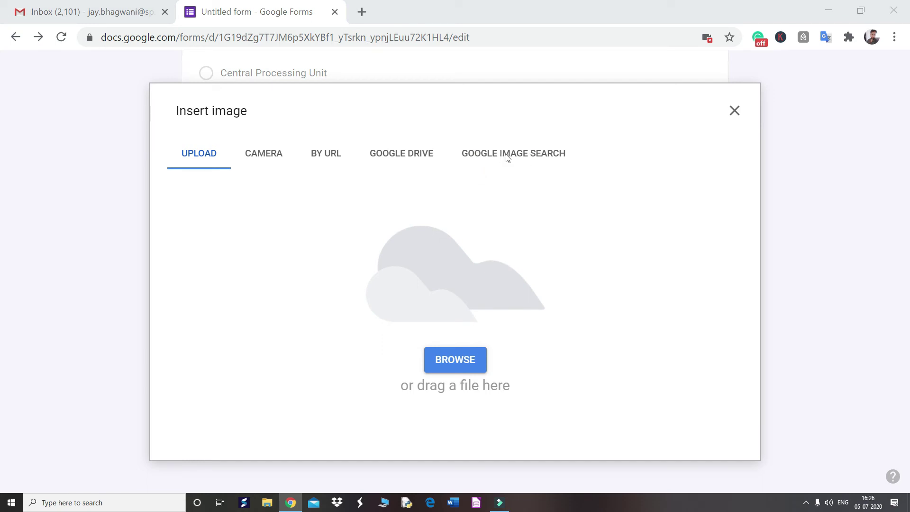
{"action": "left_click", "coordinate": [670, 449]}
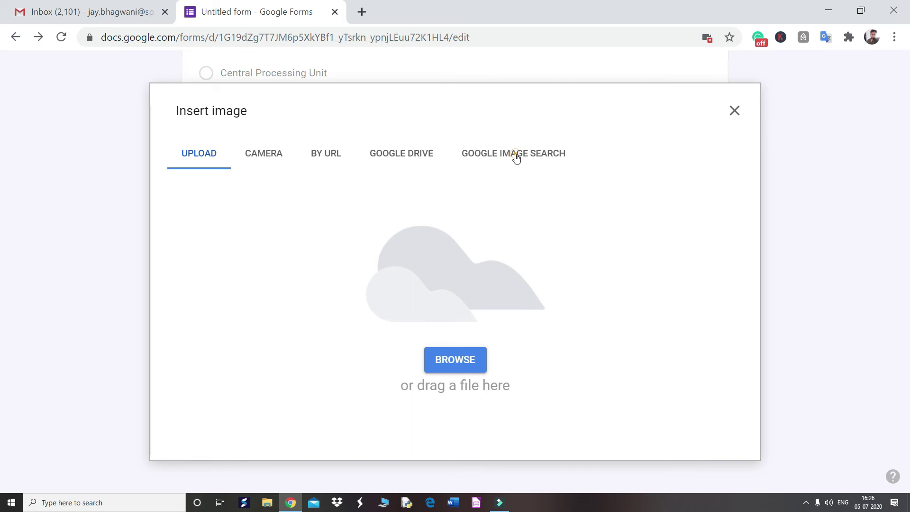
{"action": "left_click", "coordinate": [516, 159]}
{"action": "left_click", "coordinate": [496, 114]}
{"action": "type", "text": "comp"}
{"action": "key", "text": "BackSpace"}
{"action": "key", "text": "BackSpace"}
{"action": "key", "text": "BackSpace"}
{"action": "key", "text": "BackSpace"}
{"action": "type", "text": "ram"}
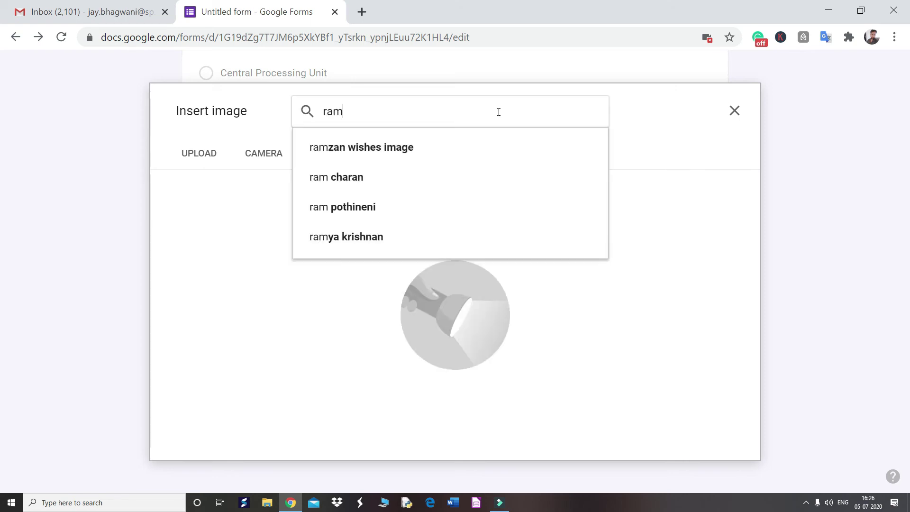
{"action": "key", "text": "Return"}
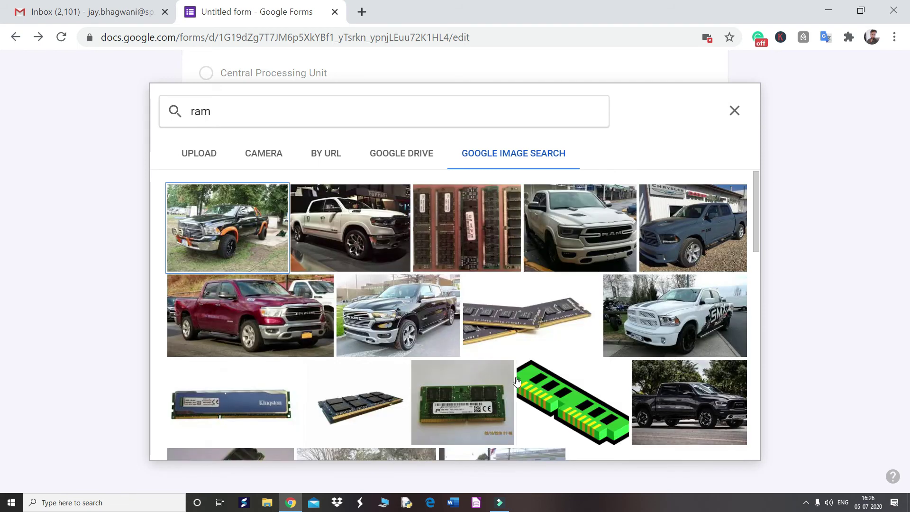
Insert the picture of the blue Kingston memory module into the "Random Access Machine" option
{"action": "left_click", "coordinate": [250, 406]}
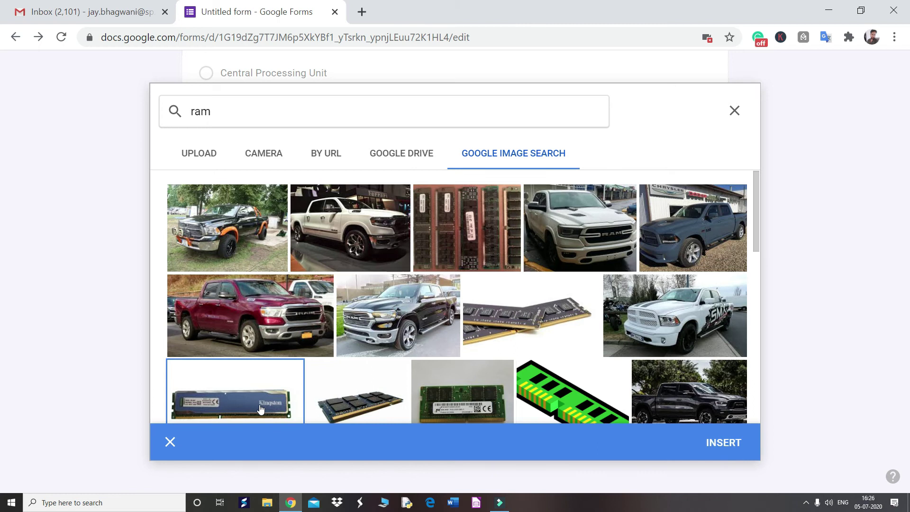
{"action": "left_click", "coordinate": [727, 441]}
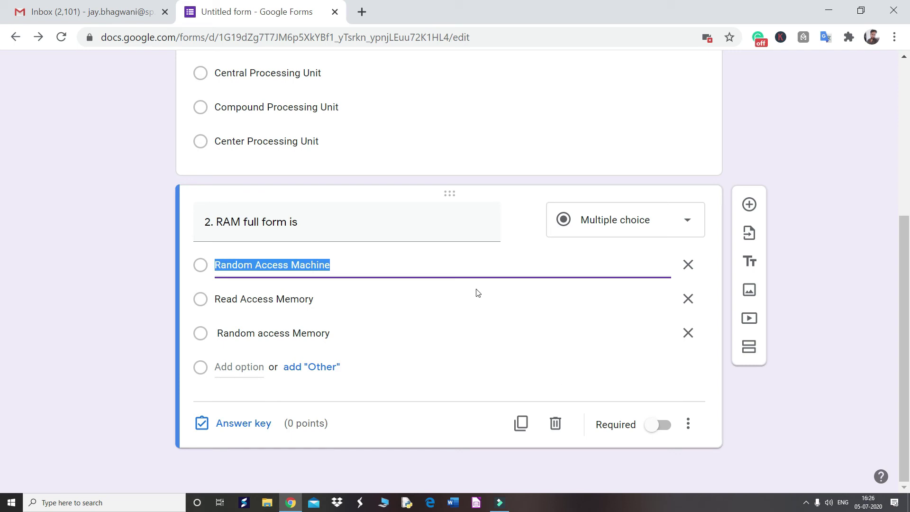
{"action": "scroll", "coordinate": [424, 333], "scroll_direction": "up", "scroll_amount": 5}
{"action": "scroll", "coordinate": [424, 334], "scroll_direction": "down", "scroll_amount": 5}
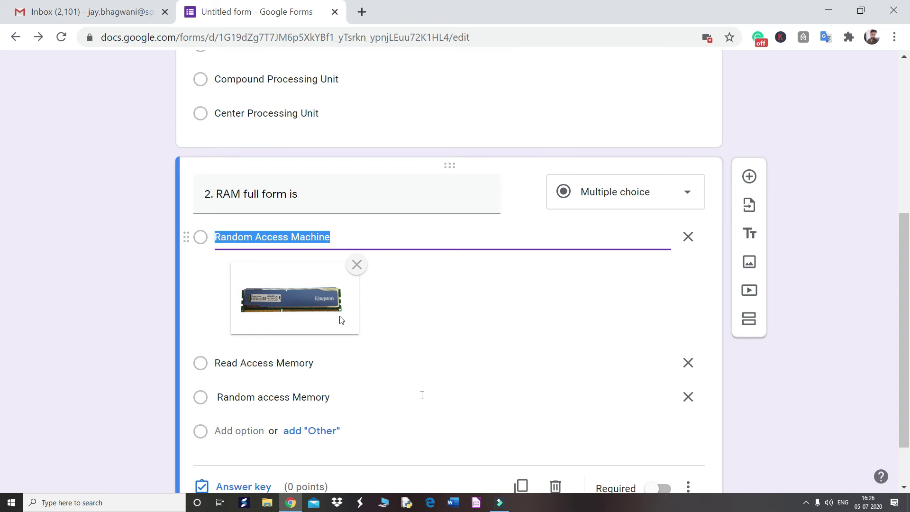
Make the RAM question required and set its answer key to "Random access Memory" worth 1 point
{"action": "scroll", "coordinate": [417, 393], "scroll_direction": "down", "scroll_amount": 2}
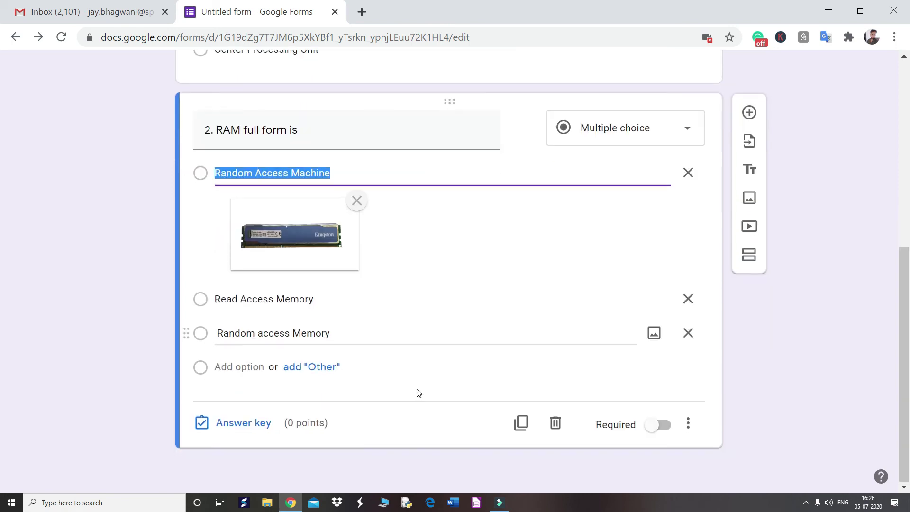
{"action": "left_click", "coordinate": [666, 432]}
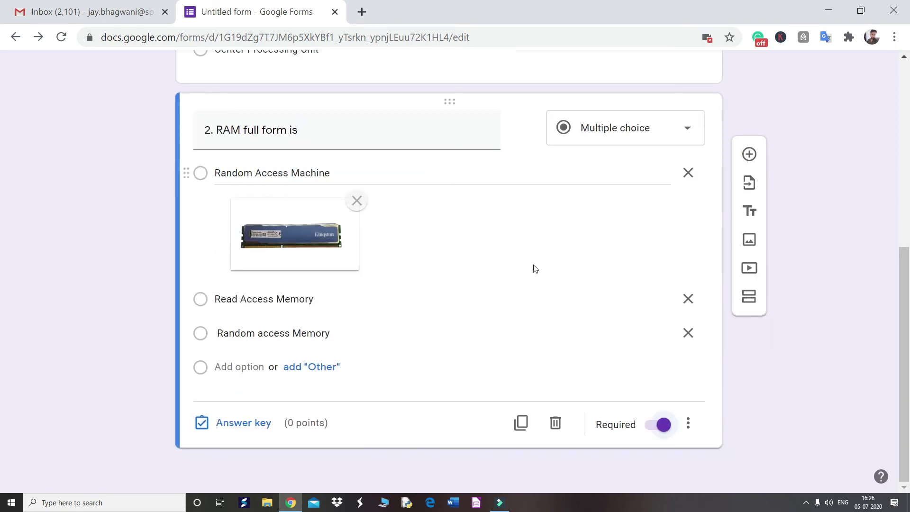
{"action": "left_click", "coordinate": [260, 422]}
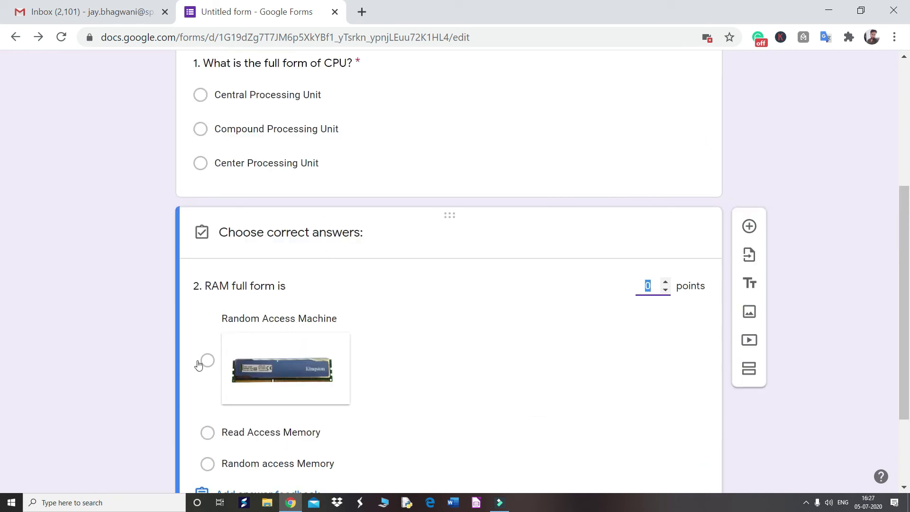
{"action": "scroll", "coordinate": [260, 410], "scroll_direction": "down", "scroll_amount": 2}
{"action": "left_click", "coordinate": [212, 346]}
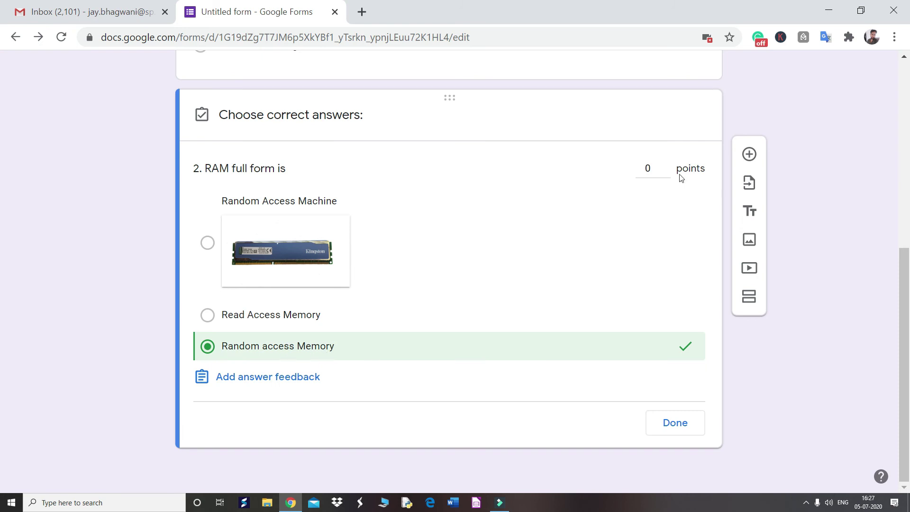
{"action": "left_click", "coordinate": [666, 164]}
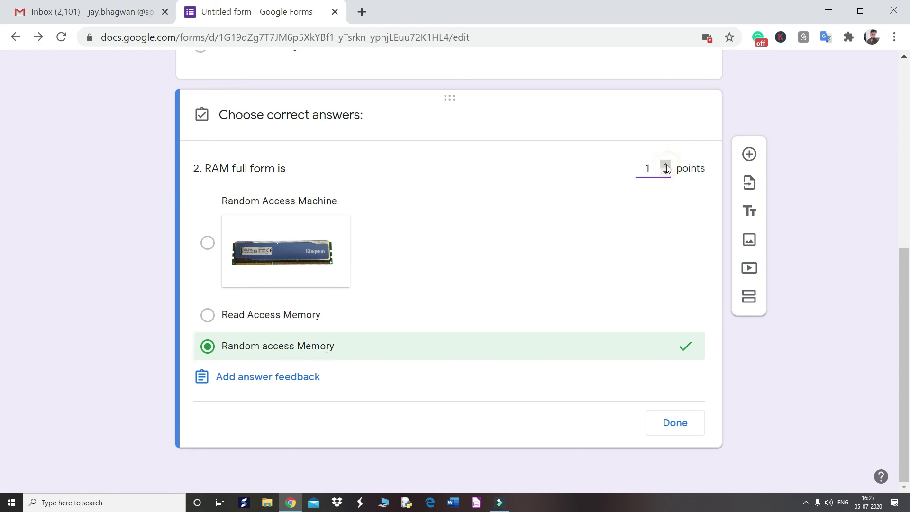
{"action": "left_click", "coordinate": [685, 422]}
Review the quiz header and both questions in the form editor
{"action": "scroll", "coordinate": [291, 225], "scroll_direction": "up", "scroll_amount": 5}
{"action": "scroll", "coordinate": [291, 225], "scroll_direction": "down", "scroll_amount": 5}
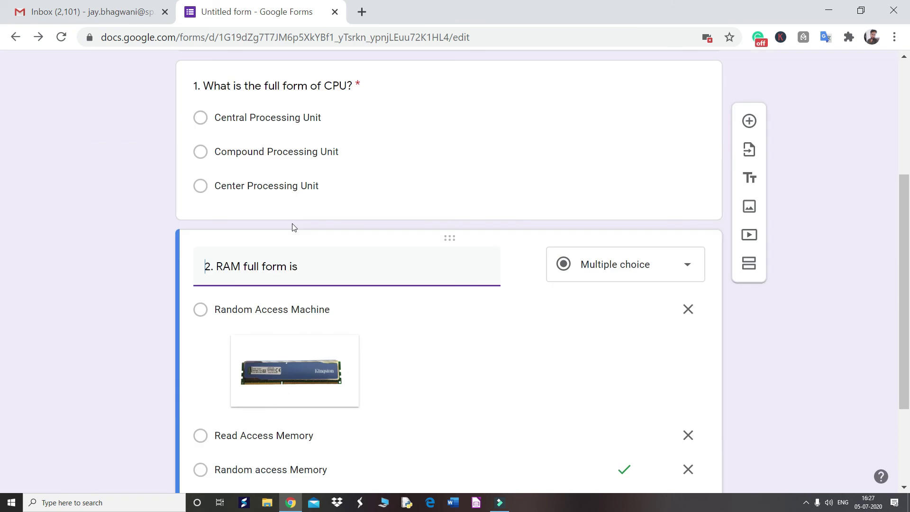
{"action": "scroll", "coordinate": [291, 228], "scroll_direction": "up", "scroll_amount": 5}
{"action": "scroll", "coordinate": [294, 228], "scroll_direction": "down", "scroll_amount": 5}
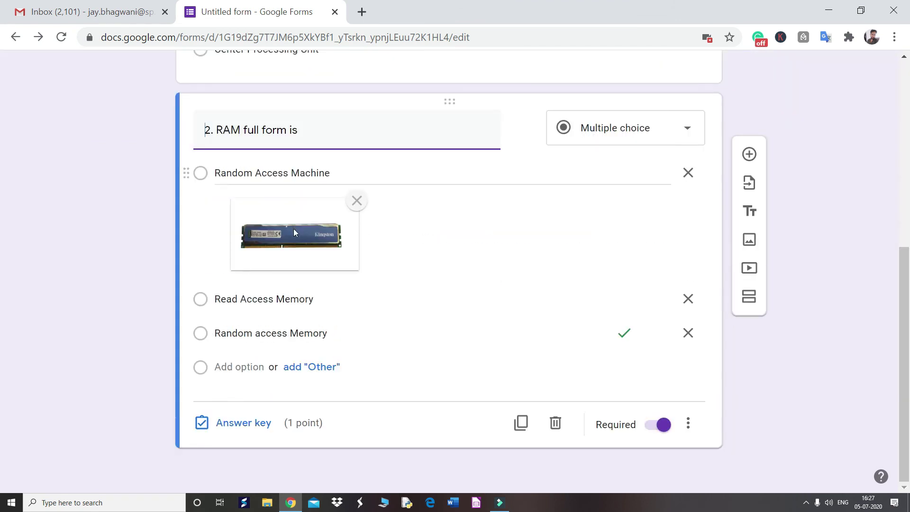
{"action": "scroll", "coordinate": [294, 229], "scroll_direction": "up", "scroll_amount": 5}
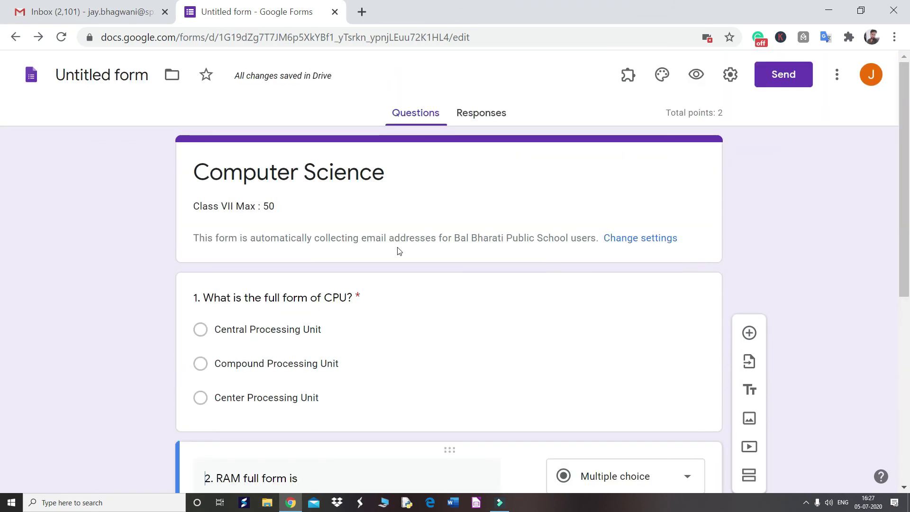
{"action": "scroll", "coordinate": [351, 354], "scroll_direction": "down", "scroll_amount": 5}
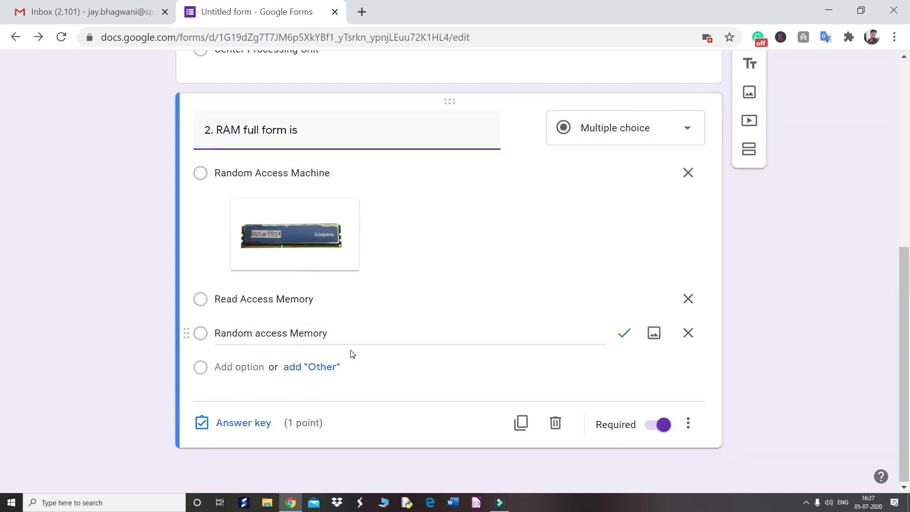
{"action": "scroll", "coordinate": [455, 219], "scroll_direction": "up", "scroll_amount": 5}
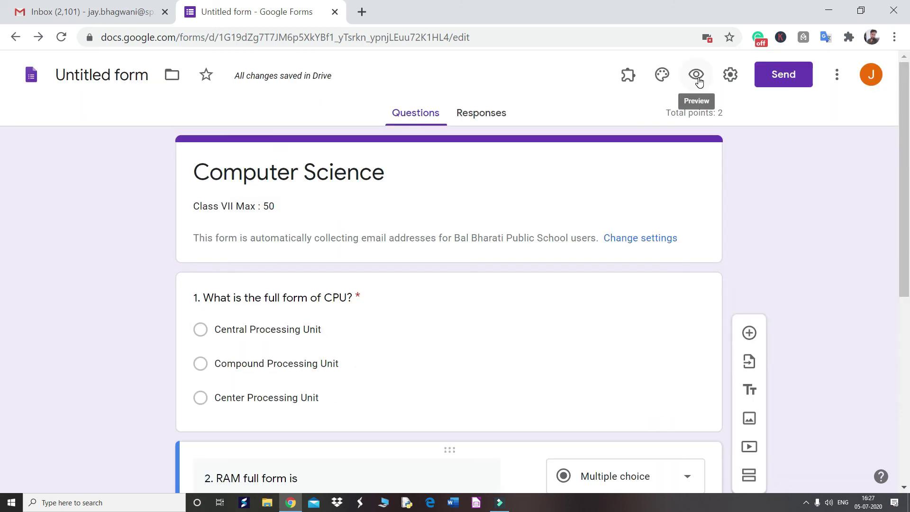
Open the quiz preview and look through its description and questions as a respondent sees them
{"action": "left_click", "coordinate": [700, 80]}
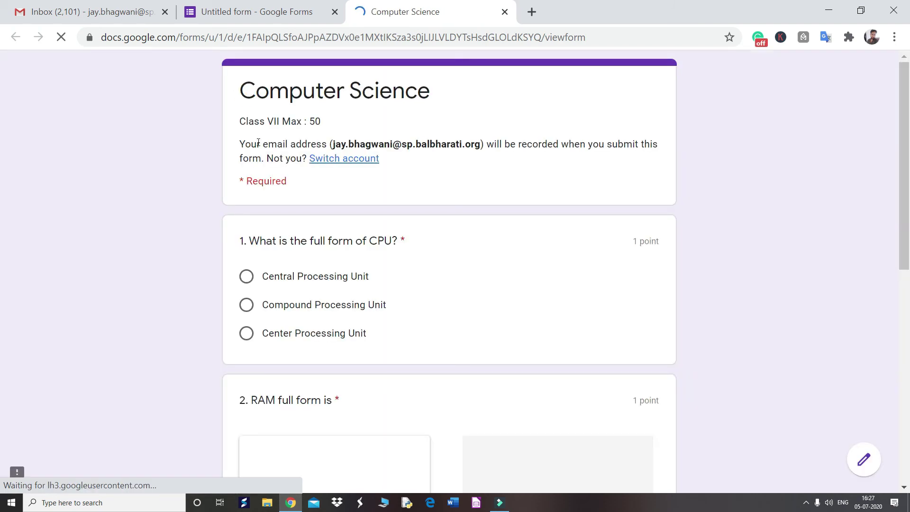
{"action": "left_click_drag", "start_coordinate": [238, 127], "coordinate": [332, 125]}
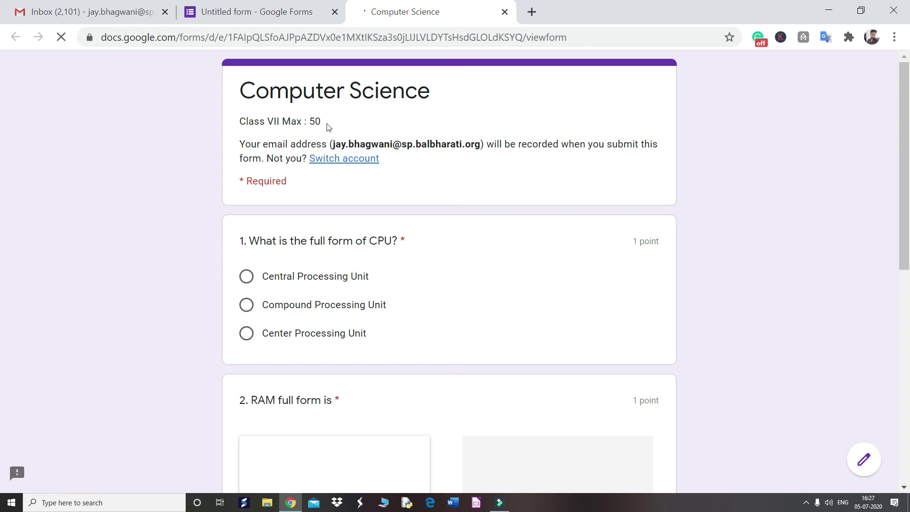
{"action": "scroll", "coordinate": [362, 280], "scroll_direction": "down", "scroll_amount": 5}
{"action": "scroll", "coordinate": [362, 281], "scroll_direction": "up", "scroll_amount": 3}
{"action": "scroll", "coordinate": [363, 282], "scroll_direction": "down", "scroll_amount": 4}
{"action": "scroll", "coordinate": [363, 283], "scroll_direction": "up", "scroll_amount": 6}
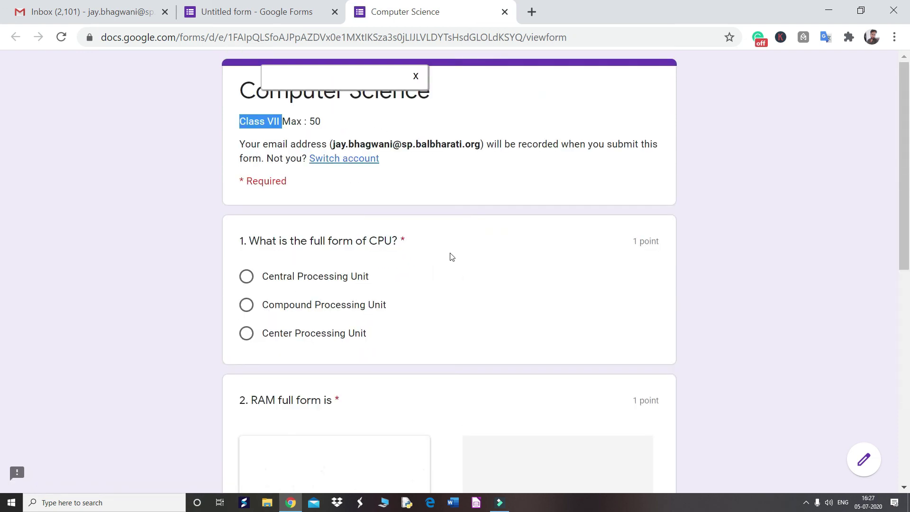
Submit a test response answering "Compound Processing Unit" for CPU and "Random Access Machine" for RAM
{"action": "left_click", "coordinate": [271, 304]}
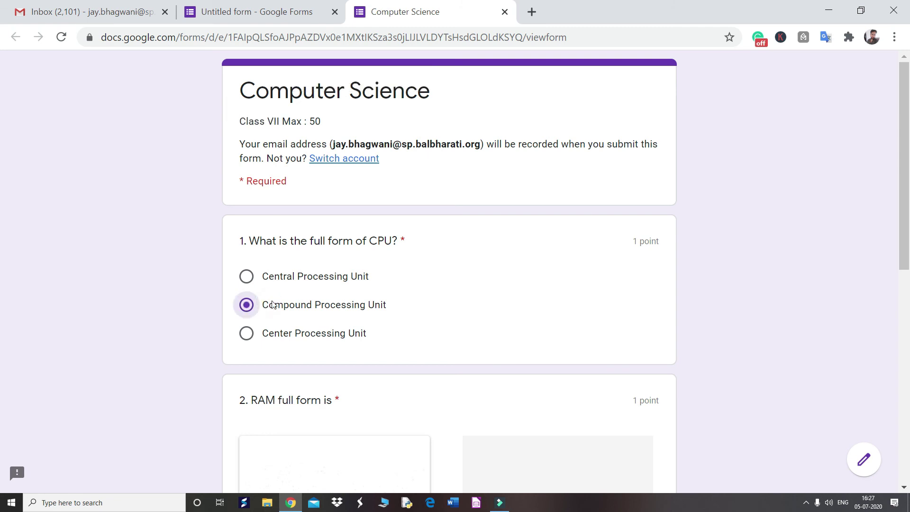
{"action": "scroll", "coordinate": [272, 304], "scroll_direction": "down", "scroll_amount": 5}
{"action": "left_click", "coordinate": [271, 386]}
{"action": "scroll", "coordinate": [278, 393], "scroll_direction": "down", "scroll_amount": 5}
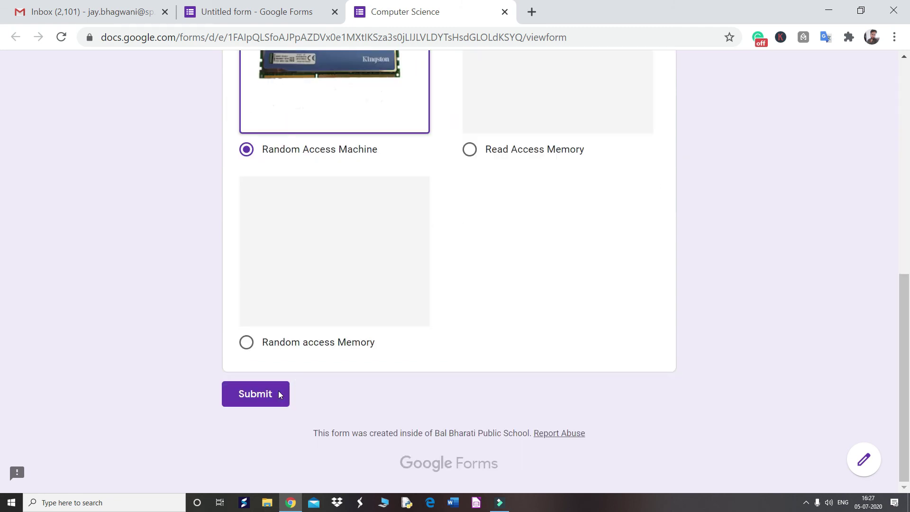
{"action": "left_click", "coordinate": [253, 394]}
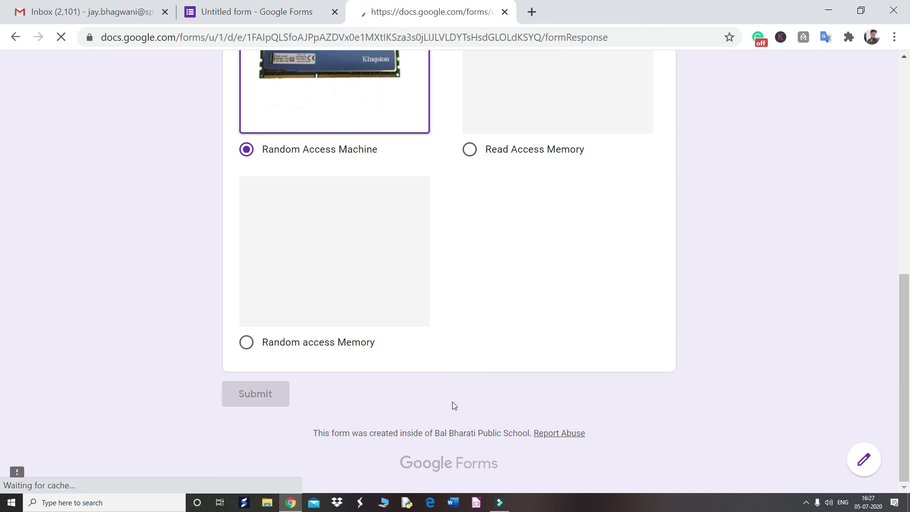
Read the message shown after submission and close the preview to return to the form editor
{"action": "left_click_drag", "start_coordinate": [257, 133], "coordinate": [365, 133]}
{"action": "left_click_drag", "start_coordinate": [423, 131], "coordinate": [532, 126]}
{"action": "left_click", "coordinate": [536, 155]}
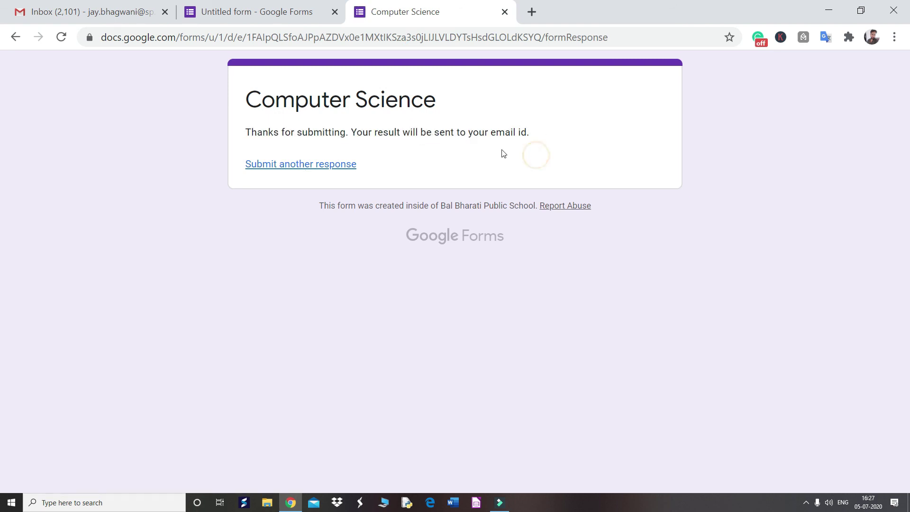
{"action": "left_click_drag", "start_coordinate": [408, 132], "coordinate": [554, 135]}
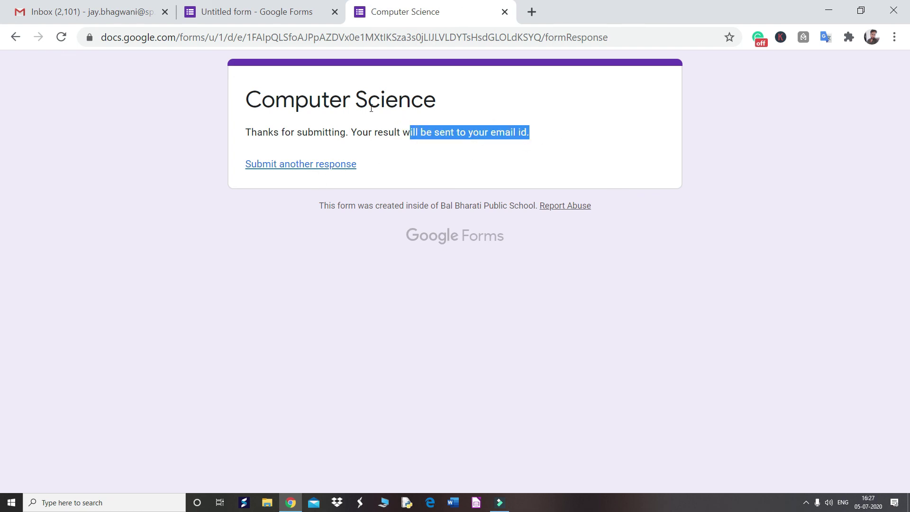
{"action": "left_click", "coordinate": [505, 12]}
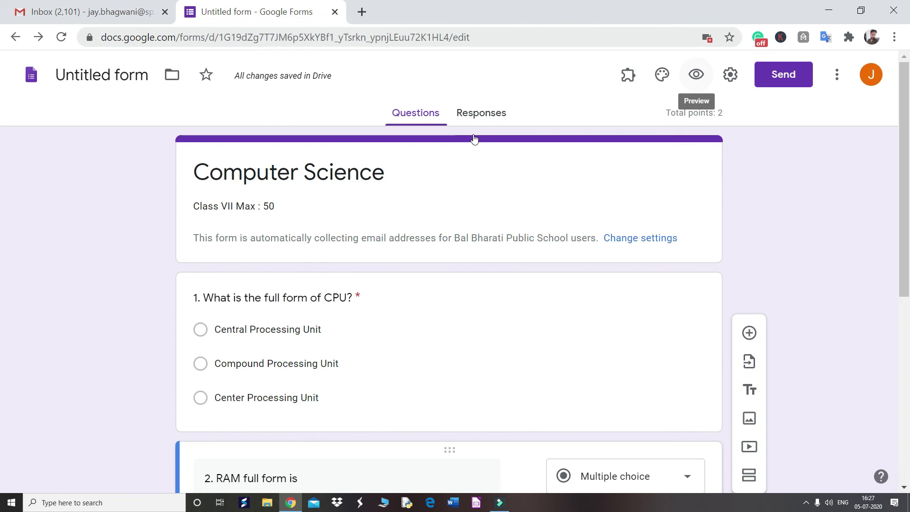
Set the quiz's grade release to "Immediately after each submission" and save the settings
{"action": "left_click", "coordinate": [731, 79]}
{"action": "left_click", "coordinate": [572, 142]}
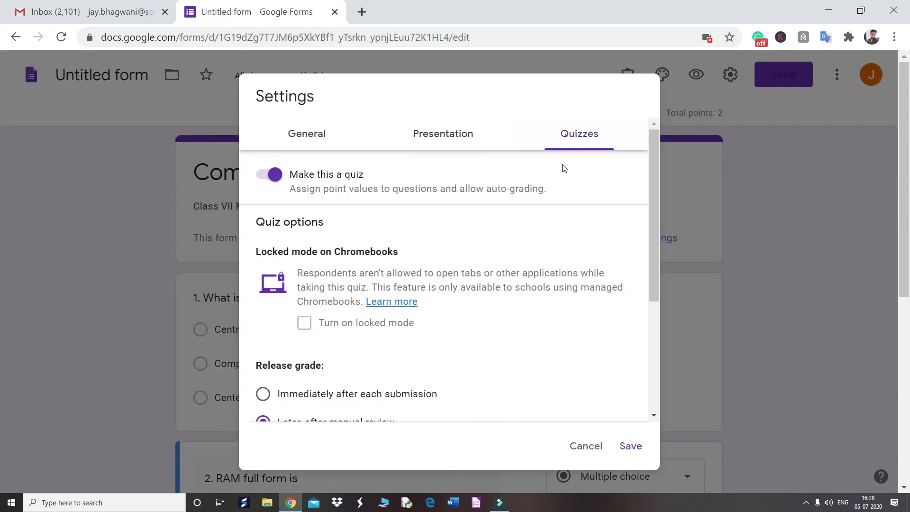
{"action": "scroll", "coordinate": [282, 269], "scroll_direction": "down", "scroll_amount": 3}
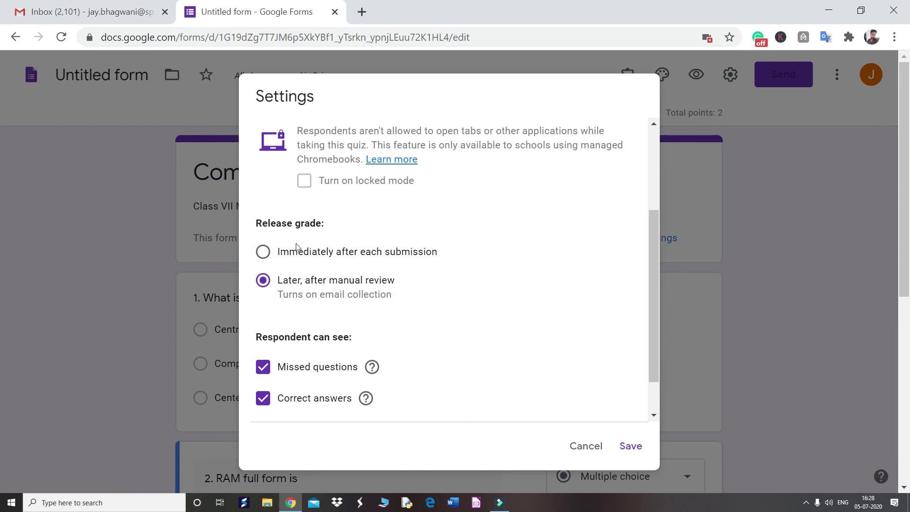
{"action": "left_click", "coordinate": [291, 256]}
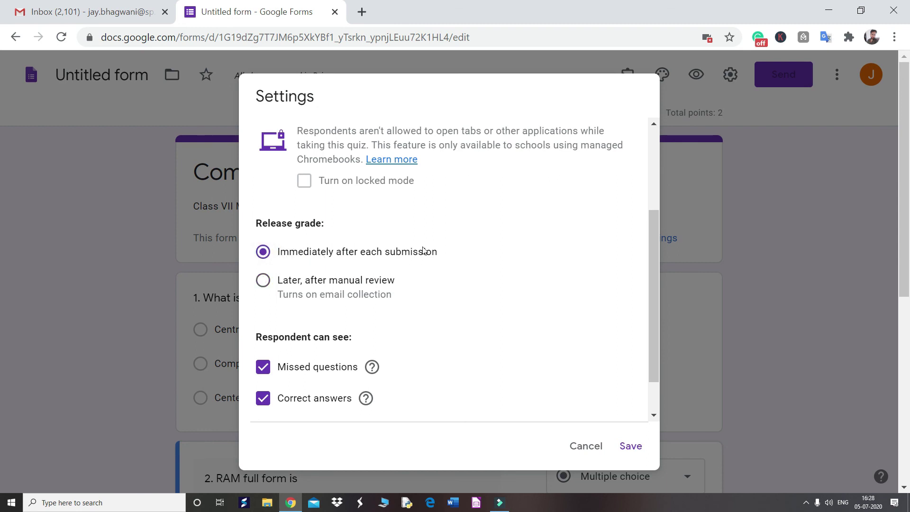
{"action": "left_click", "coordinate": [624, 445]}
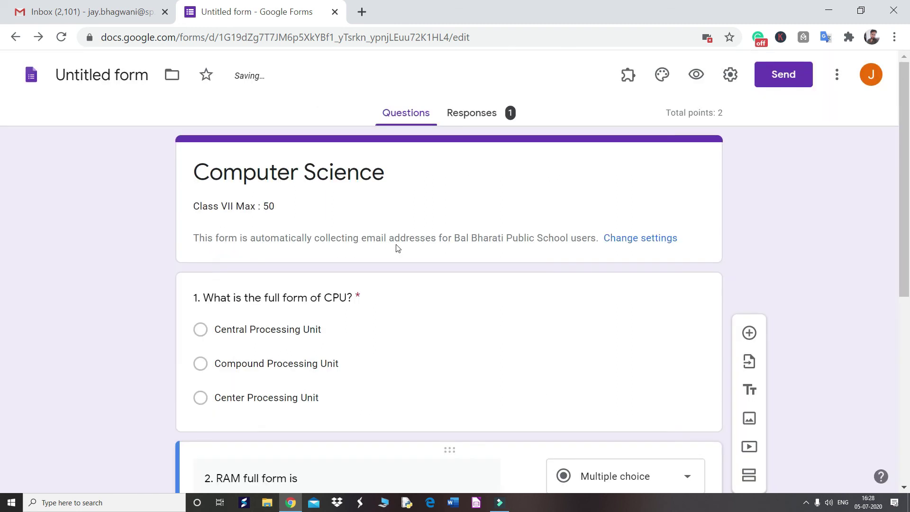
Preview the quiz again and submit a response answering "Central Processing Unit" and "Random access Memory"
{"action": "left_click", "coordinate": [696, 76]}
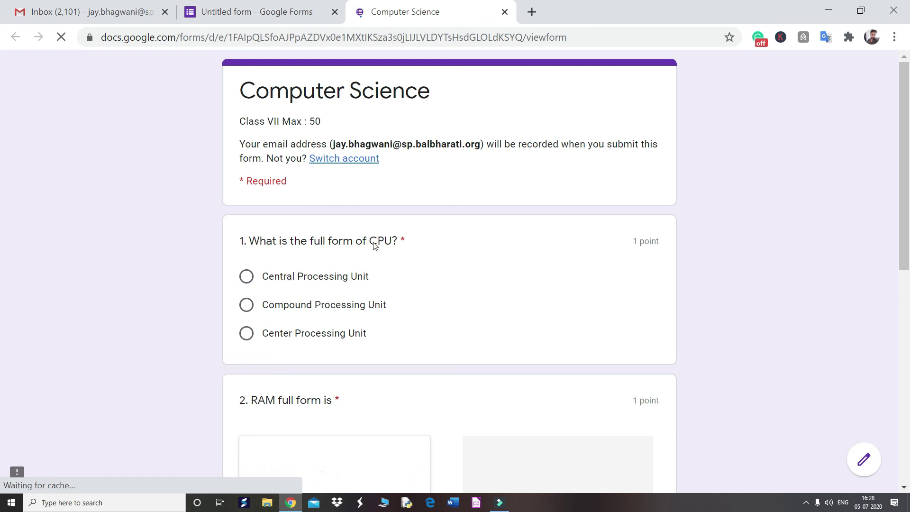
{"action": "left_click", "coordinate": [271, 281]}
{"action": "scroll", "coordinate": [290, 246], "scroll_direction": "down", "scroll_amount": 5}
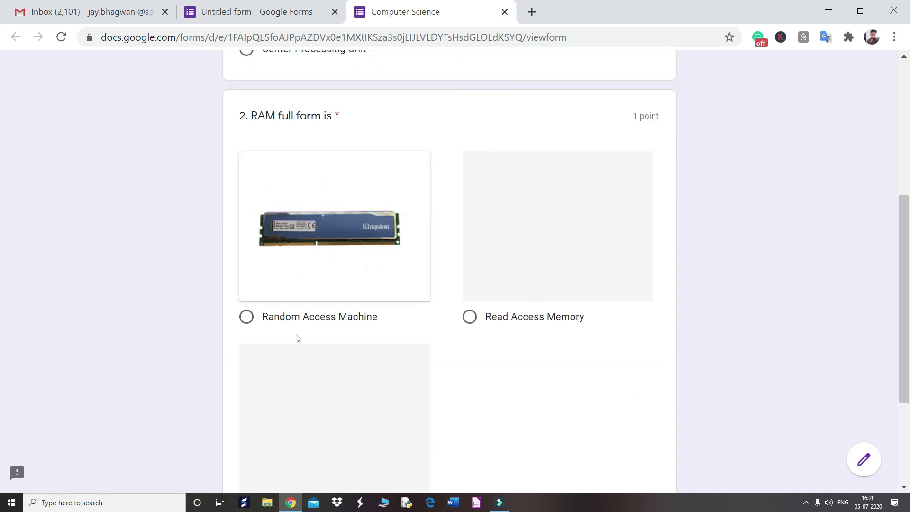
{"action": "scroll", "coordinate": [297, 338], "scroll_direction": "down", "scroll_amount": 3}
{"action": "left_click", "coordinate": [275, 346]}
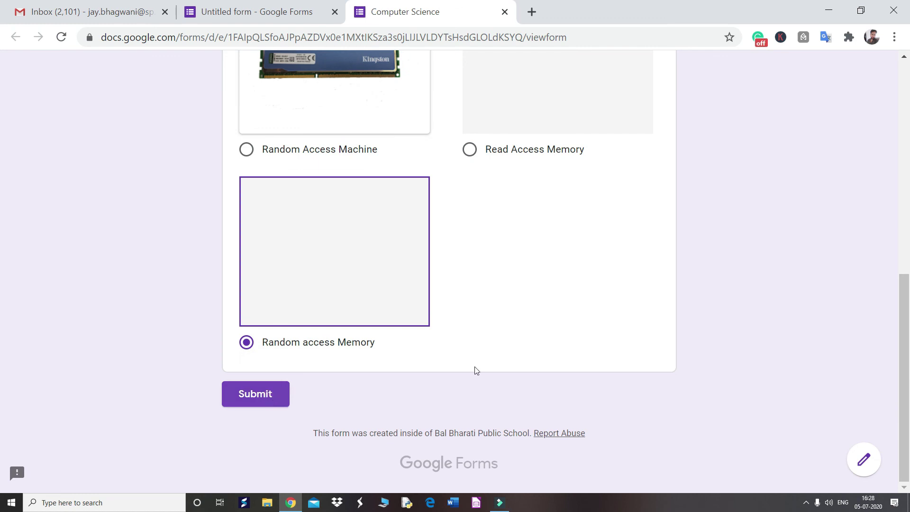
{"action": "key", "text": "Return"}
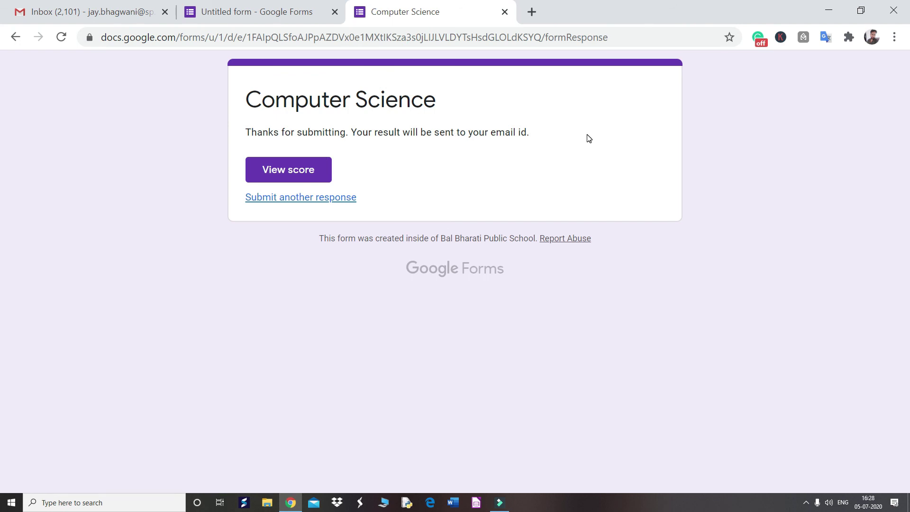
View the score of the submitted response, examine the graded answers, and close the score and preview pages
{"action": "left_click", "coordinate": [303, 168]}
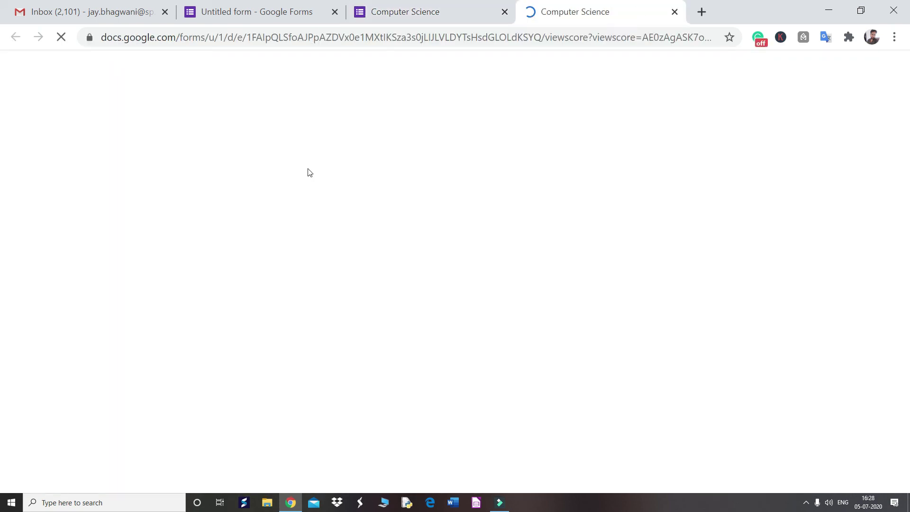
{"action": "scroll", "coordinate": [425, 244], "scroll_direction": "down", "scroll_amount": 1}
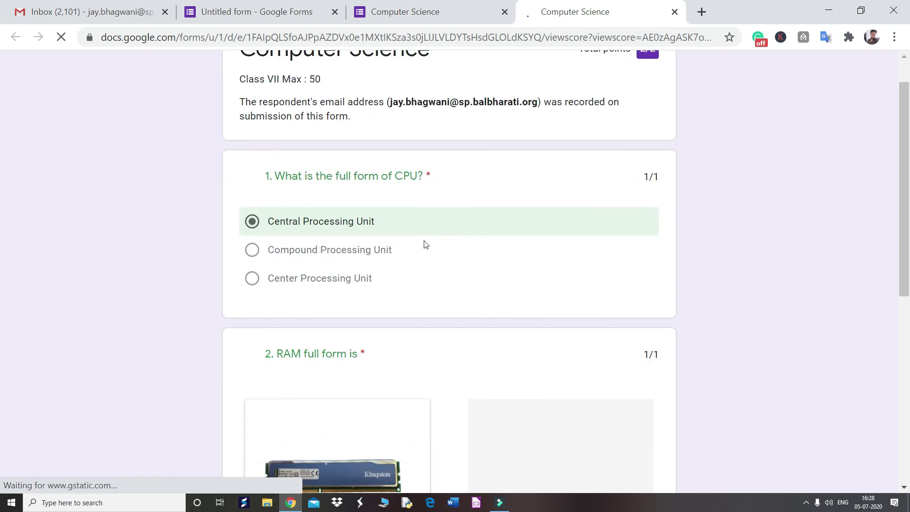
{"action": "scroll", "coordinate": [605, 256], "scroll_direction": "down", "scroll_amount": 3}
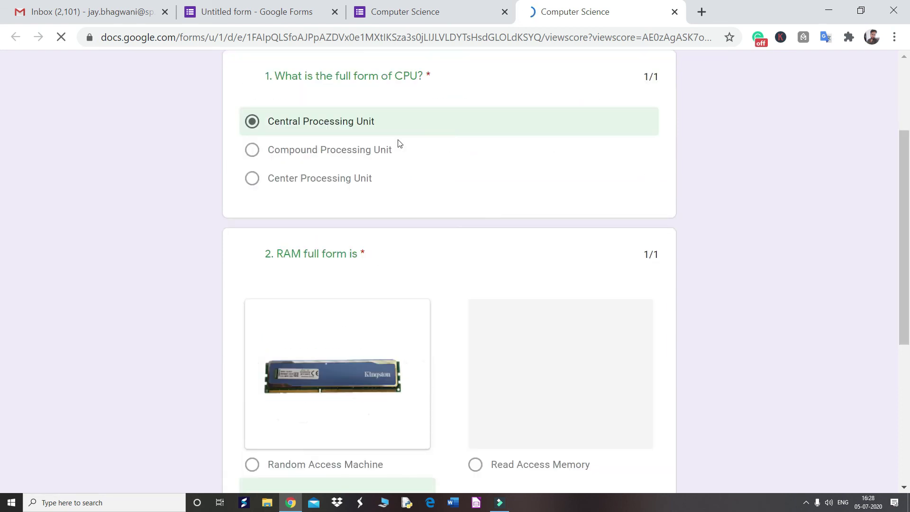
{"action": "scroll", "coordinate": [601, 266], "scroll_direction": "down", "scroll_amount": 6}
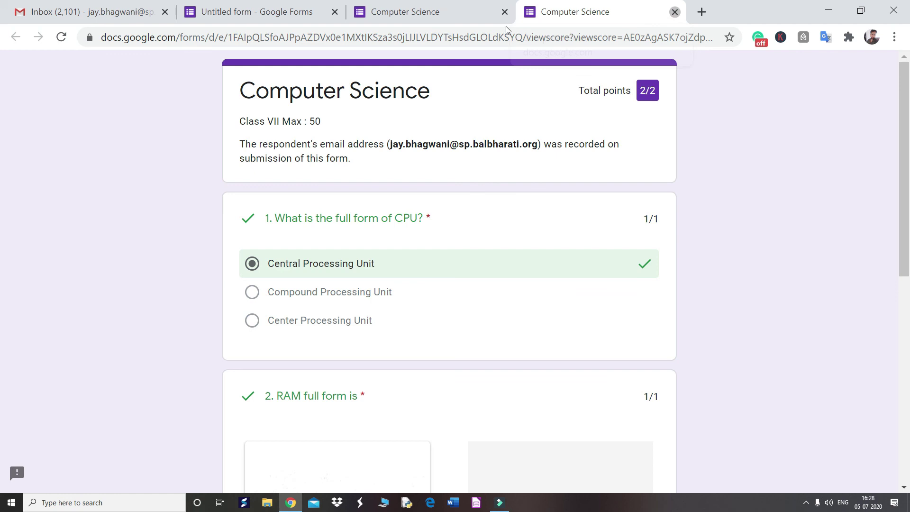
{"action": "key", "text": "ctrl+w"}
{"action": "key", "text": "ctrl+w"}
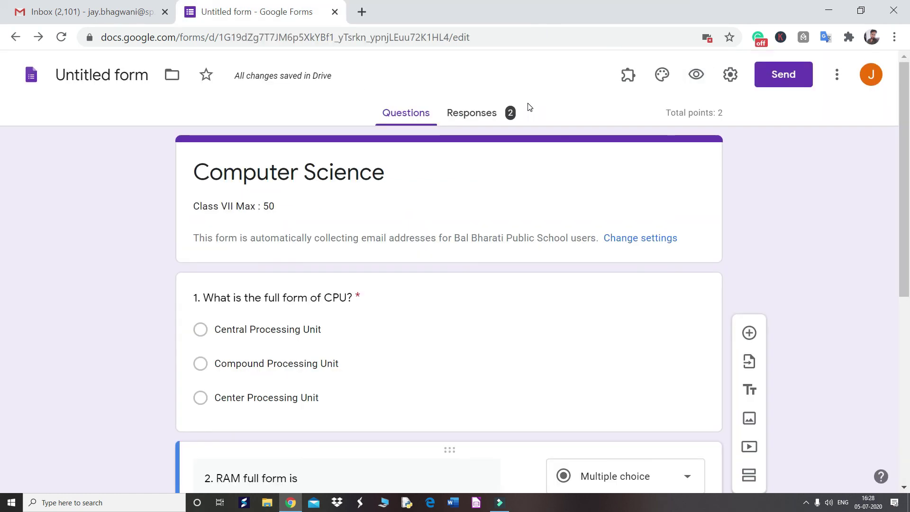